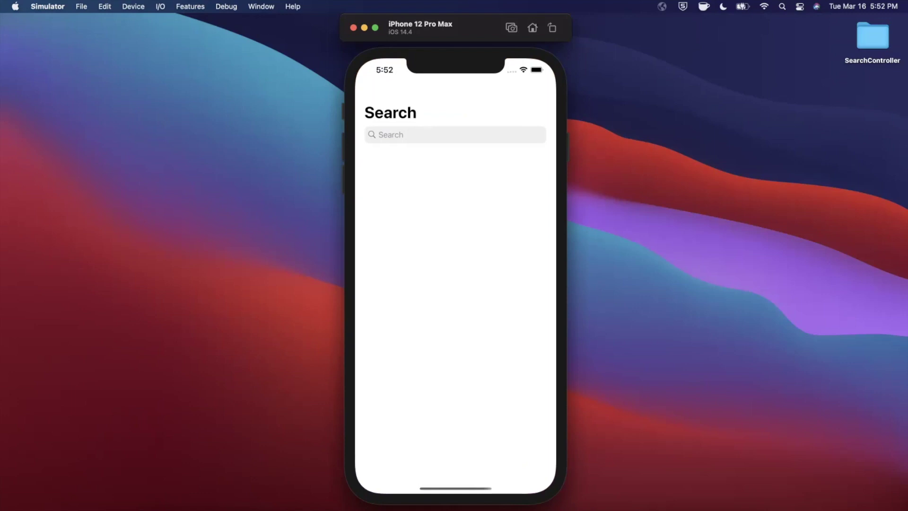
# Move the Simulator window left, then activate, cancel and reactivate the app's search bar.
pyautogui.moveTo(476, 27); pyautogui.dragTo(364, 27)
pyautogui.click(344, 135)
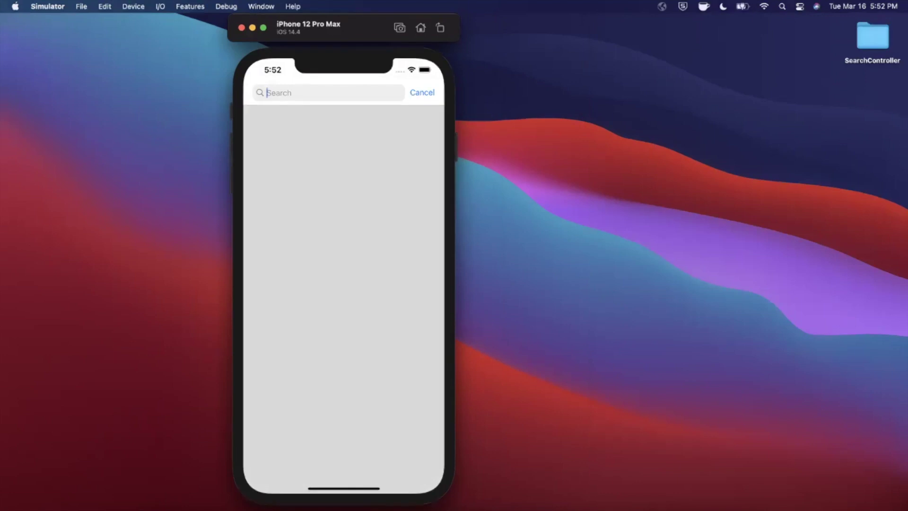
pyautogui.click(422, 92)
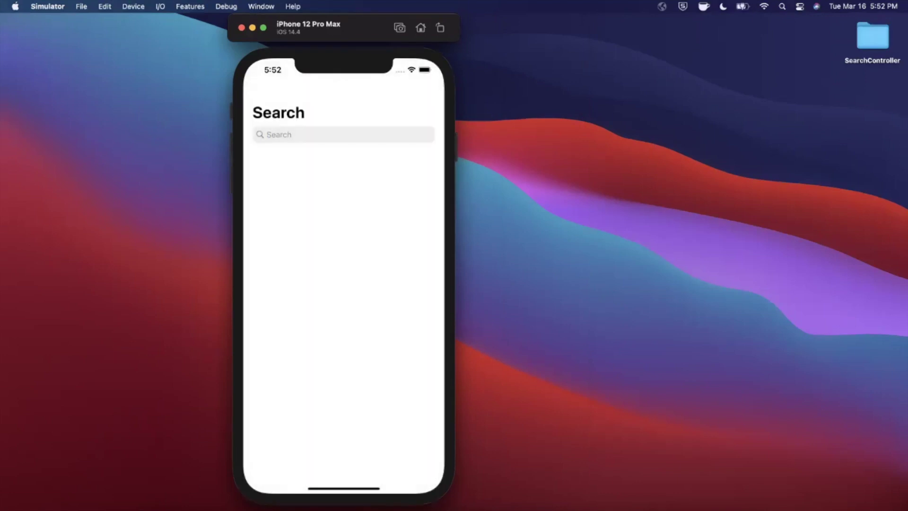
pyautogui.click(344, 135)
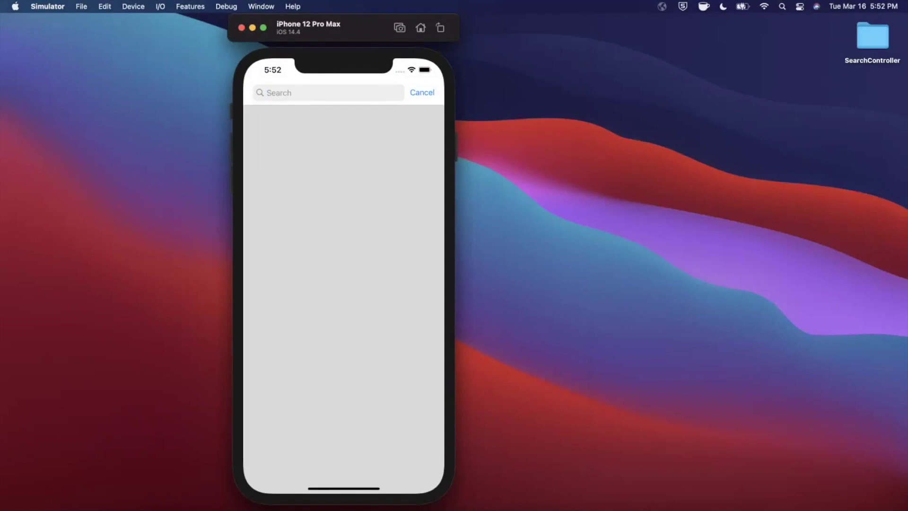
pyautogui.write('Item')
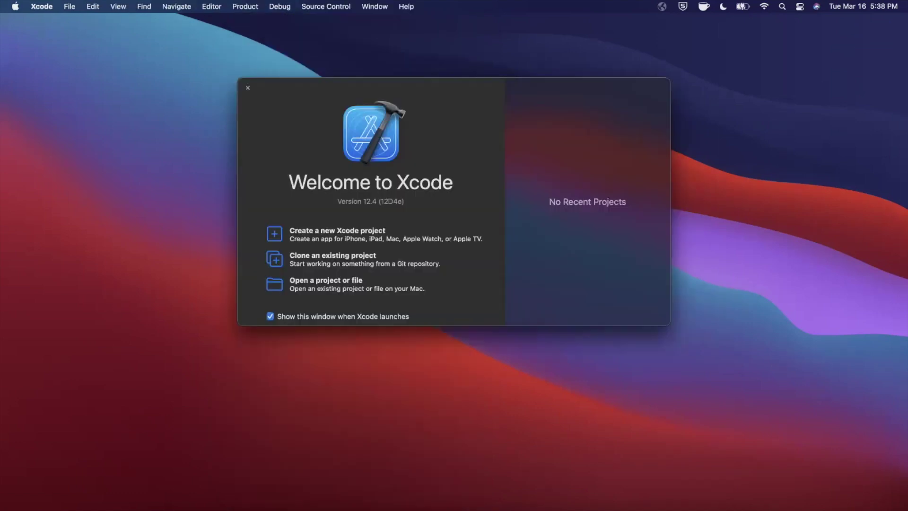
# Create an iOS App project named SearchController and save it to the Desktop.
pyautogui.click(274, 233)
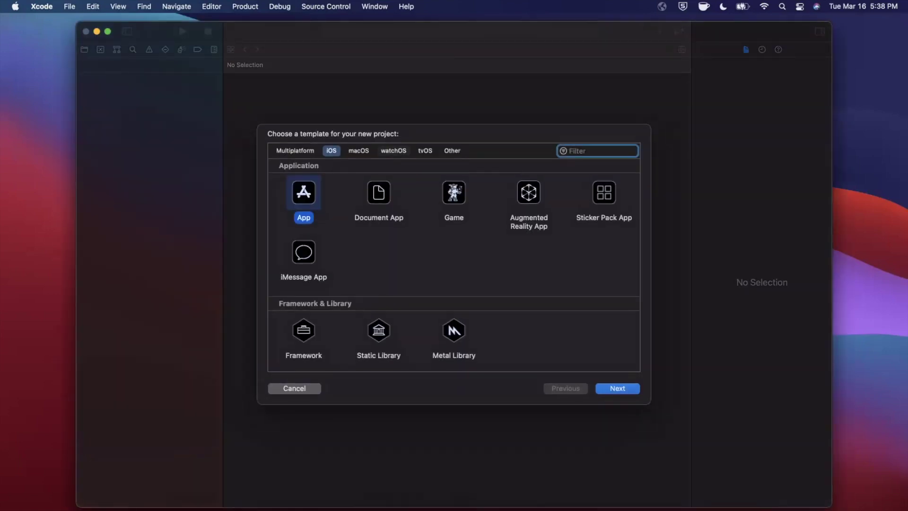
pyautogui.press('Return')
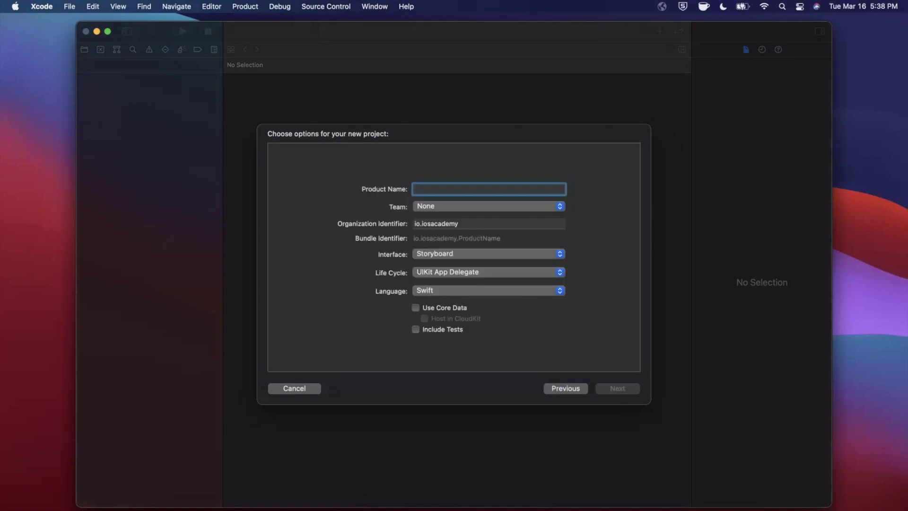
pyautogui.write('SearchCon')
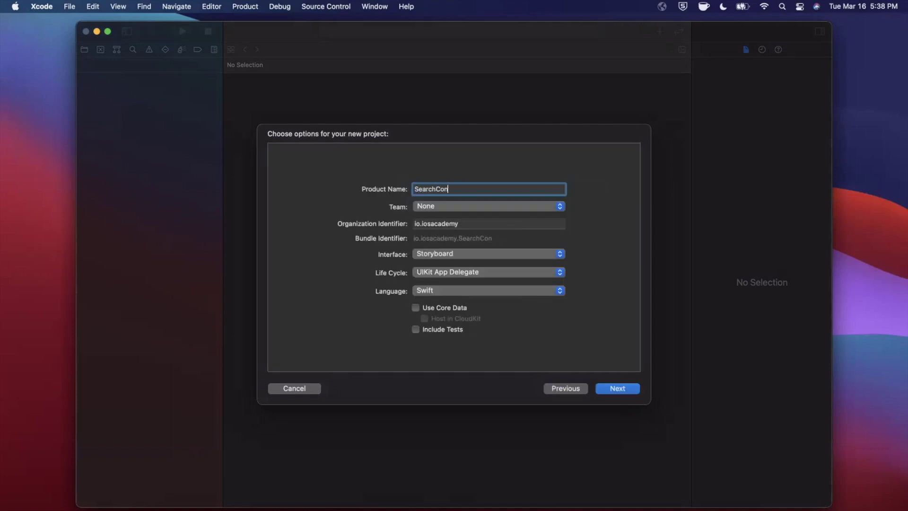
pyautogui.write('troller')
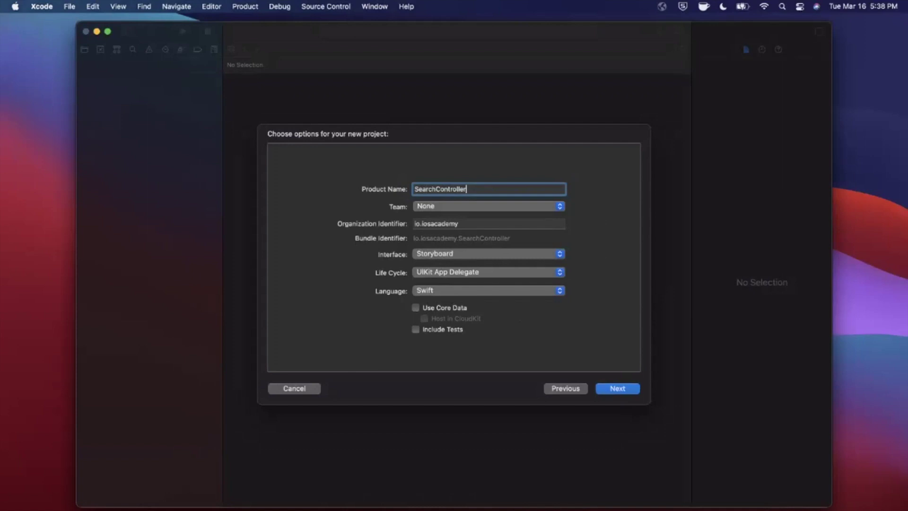
pyautogui.press('Return')
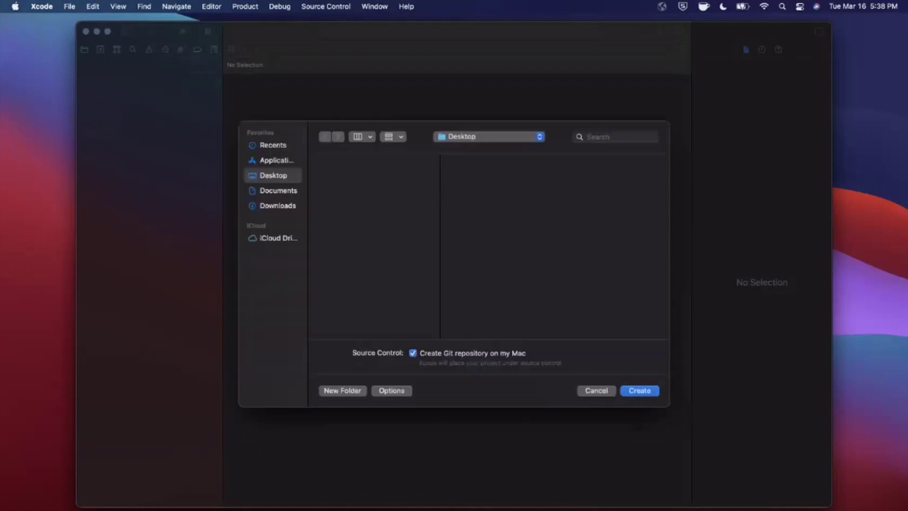
pyautogui.press('Return')
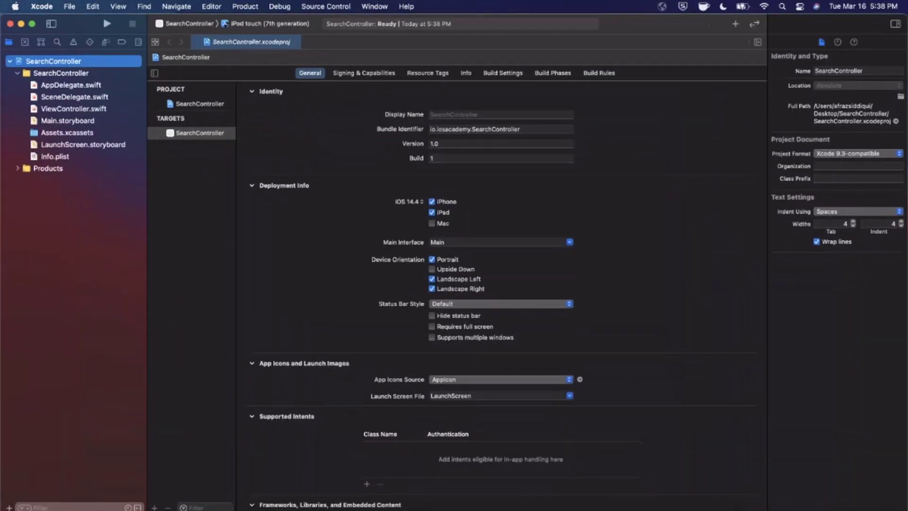
# Hide the inspector, open ViewController.swift and enlarge the editor font.
pyautogui.press('super+alt+0')
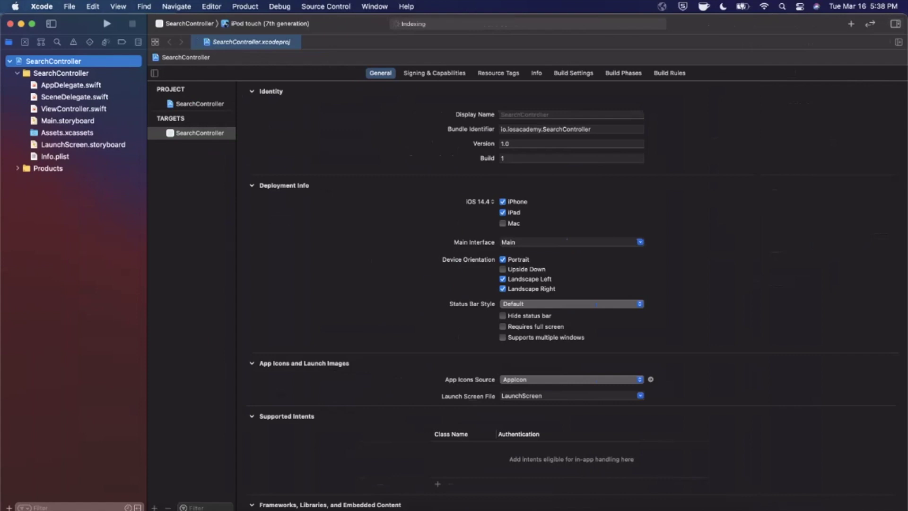
pyautogui.press('Down')
pyautogui.press('Down')
pyautogui.press('Down')
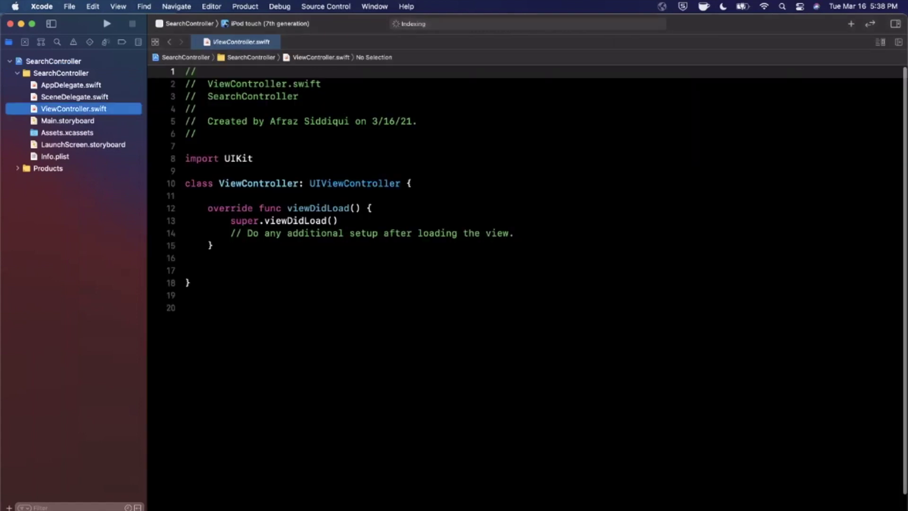
pyautogui.click(284, 308)
pyautogui.press('super+plus')
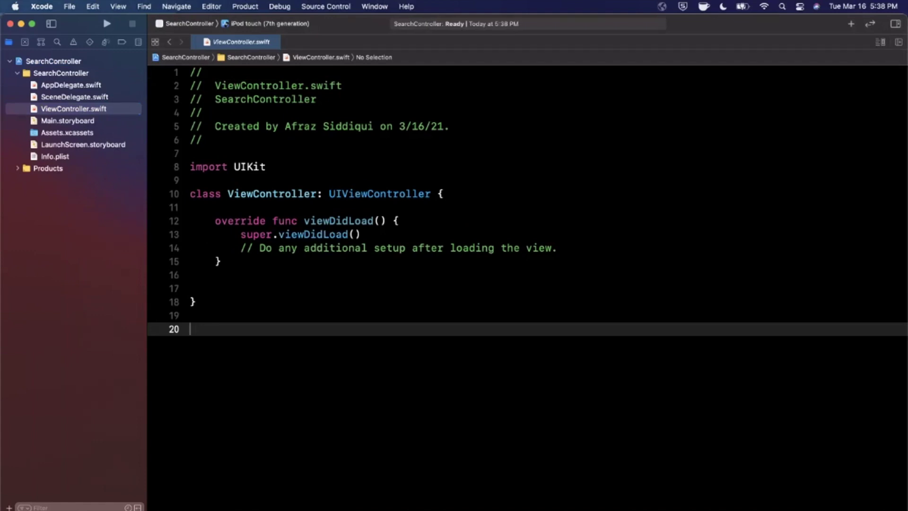
# Run the blank app on the iPhone 12 Pro Max simulator.
pyautogui.click(270, 24)
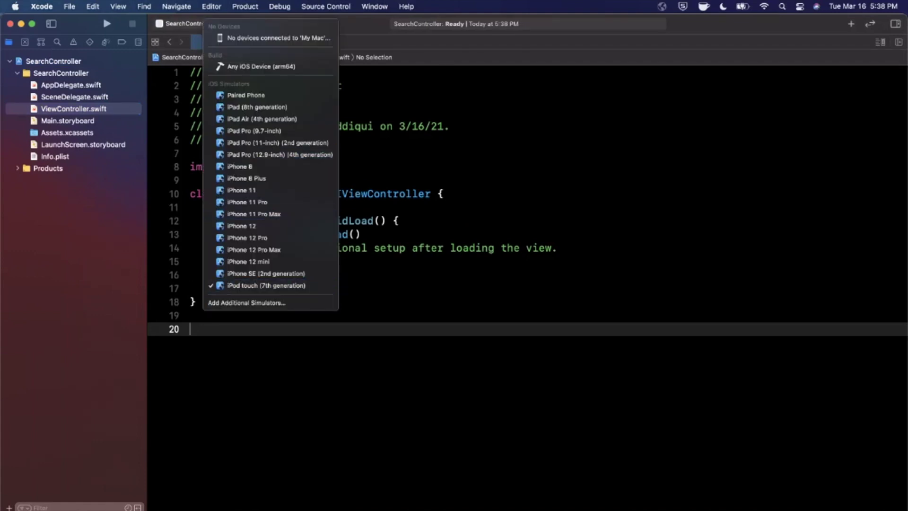
pyautogui.click(254, 250)
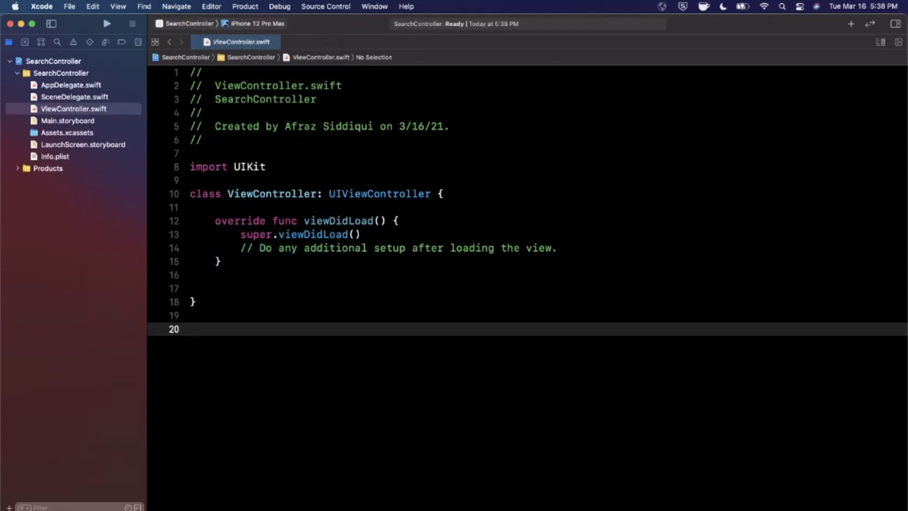
pyautogui.click(107, 23)
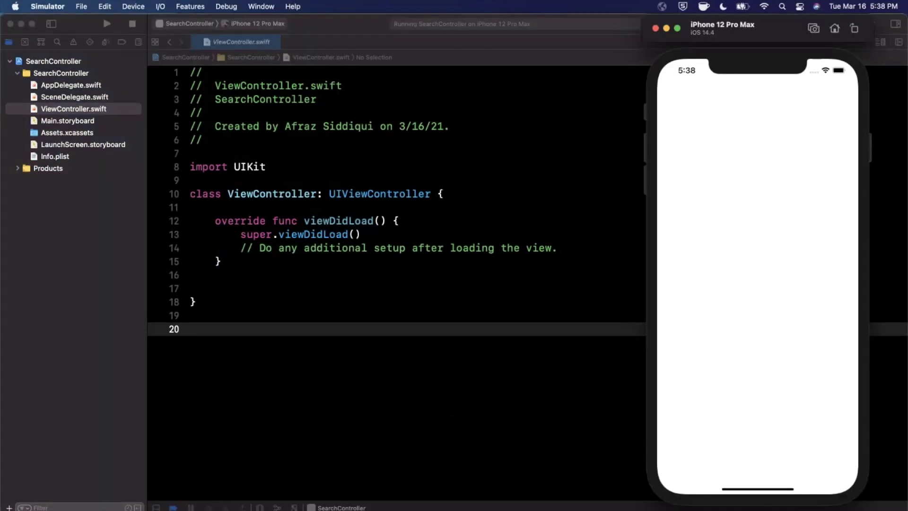
pyautogui.press('super+Tab')
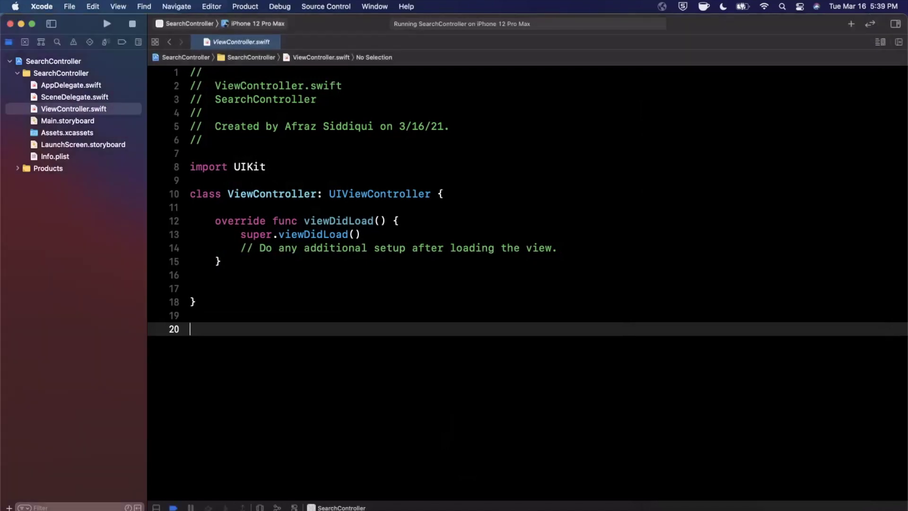
# Check the running blank app in the Simulator, then return to Xcode and open Main.storyboard.
pyautogui.moveTo(444, 193); pyautogui.dragTo(190, 329)
pyautogui.press('Right')
pyautogui.hotkey('ctrl', 'Up')
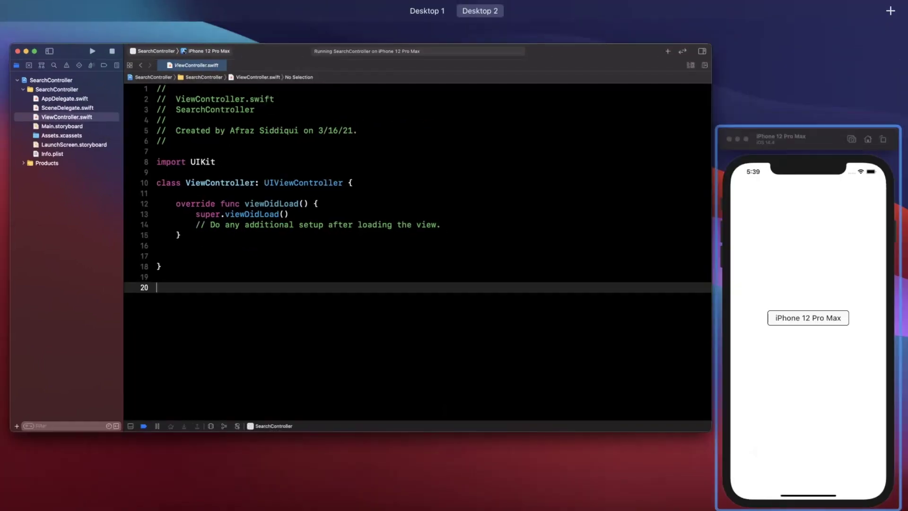
pyautogui.click(805, 320)
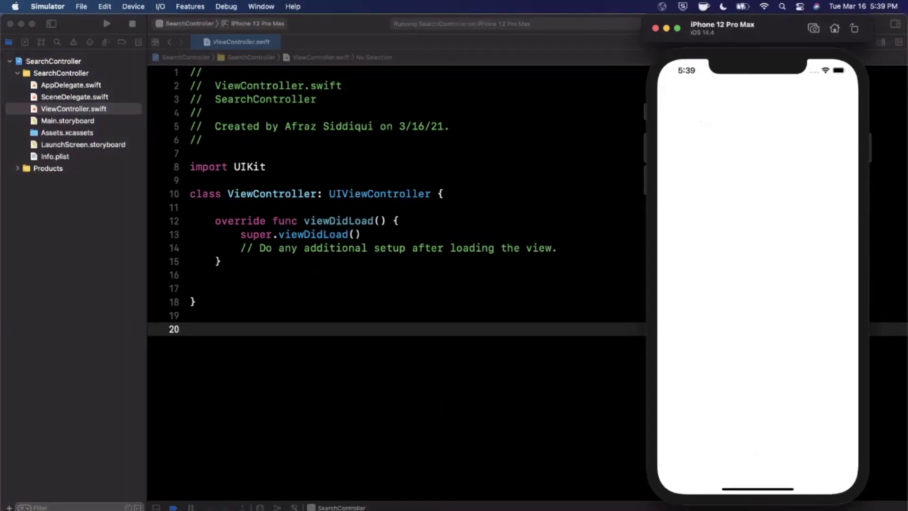
pyautogui.press('super+Tab')
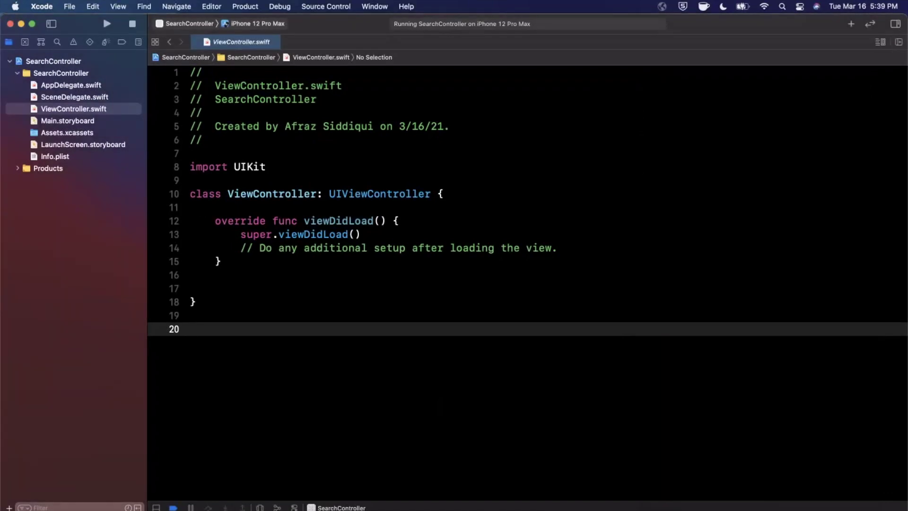
pyautogui.click(68, 121)
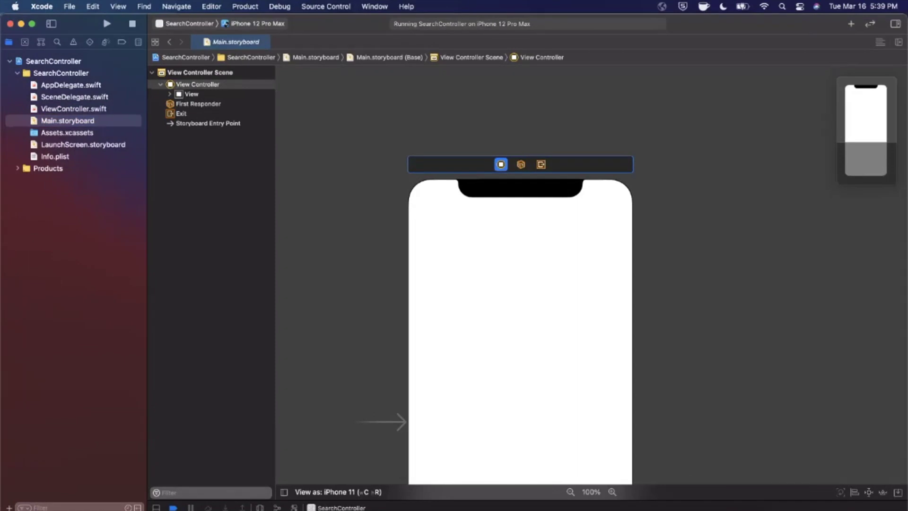
# Embed the View Controller in a Navigation Controller and enable Prefers Large Titles on its bar.
pyautogui.click(212, 6)
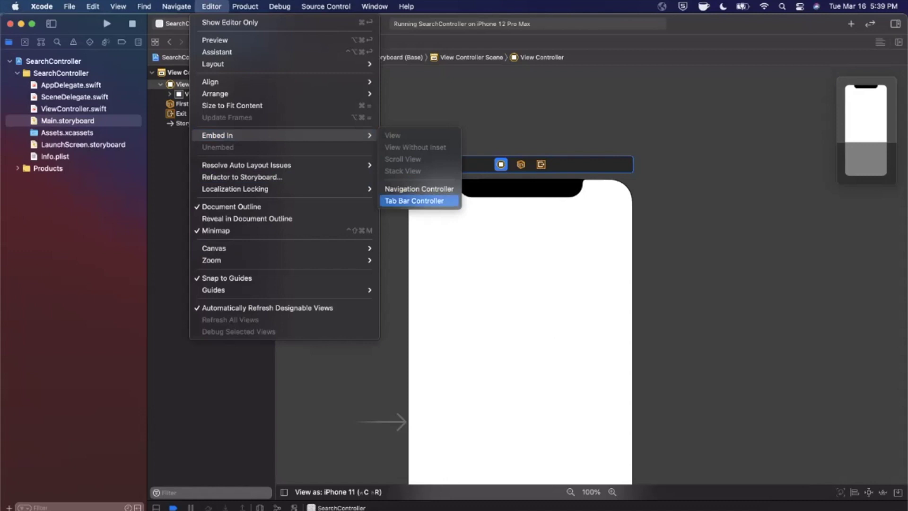
pyautogui.click(418, 189)
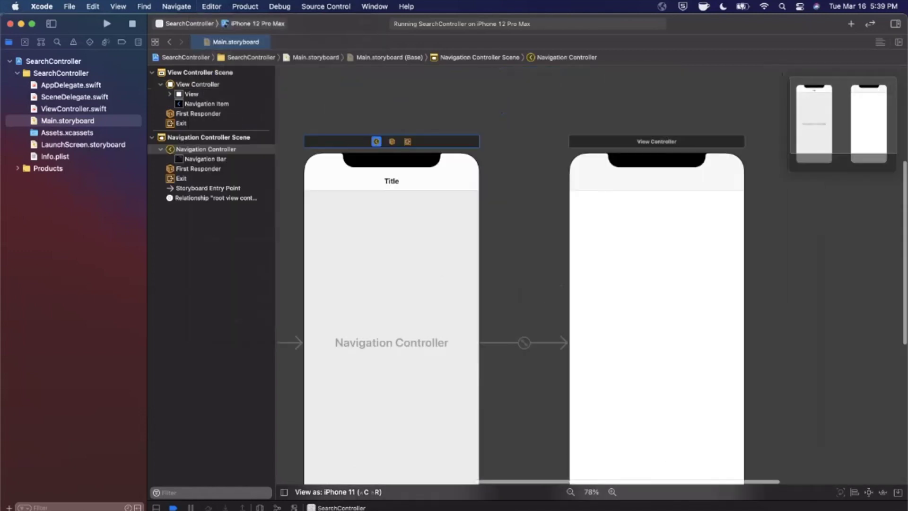
pyautogui.click(391, 181)
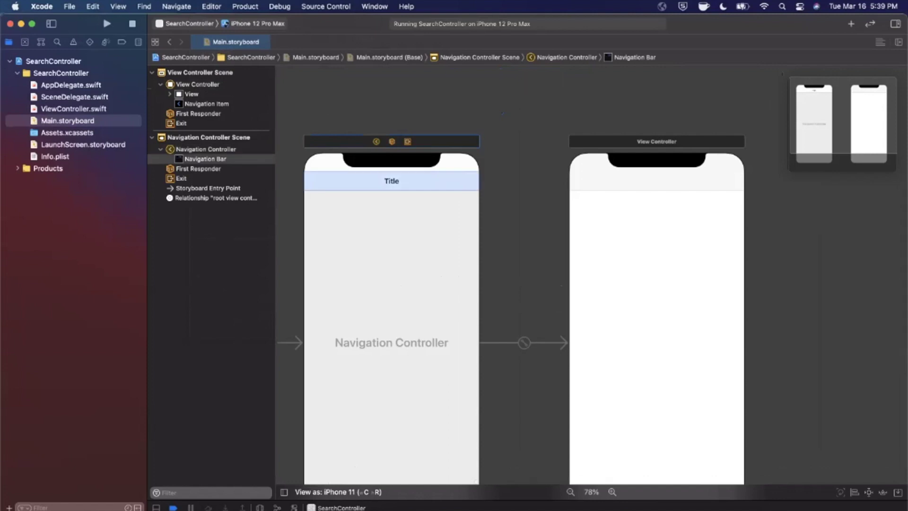
pyautogui.click(896, 24)
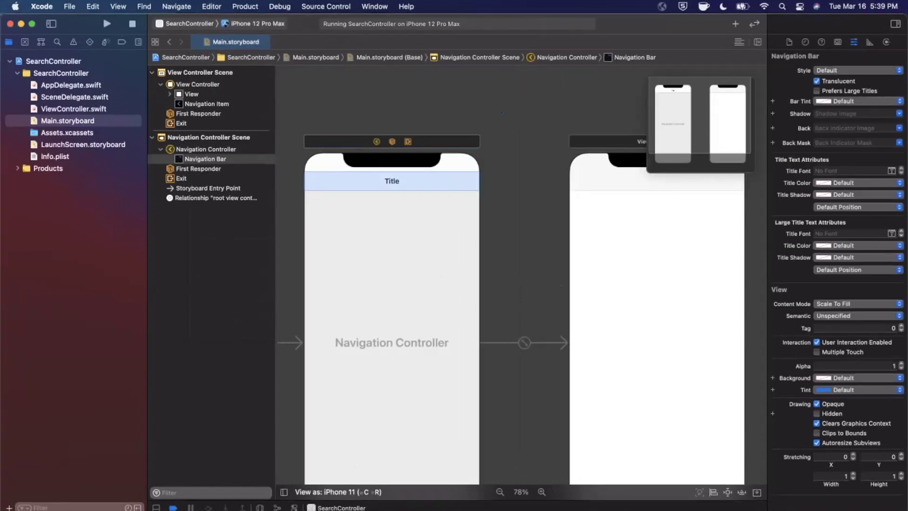
pyautogui.click(817, 91)
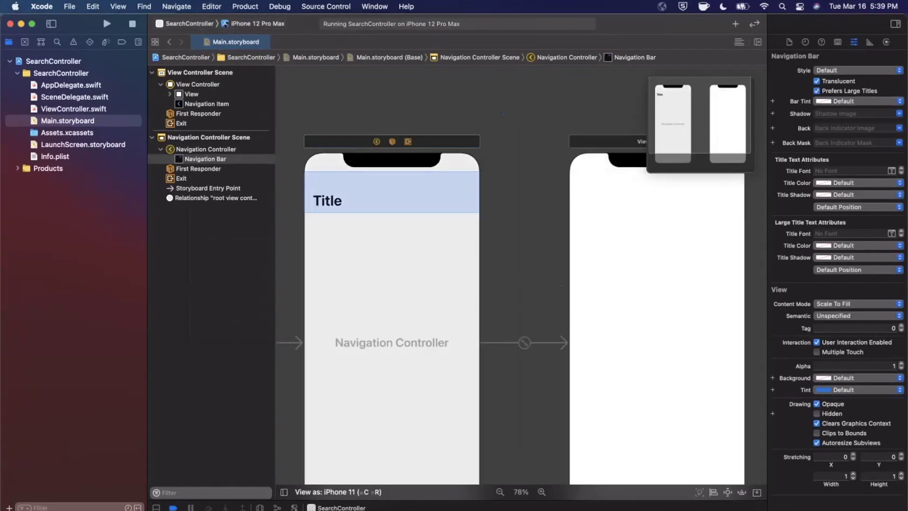
pyautogui.click(74, 108)
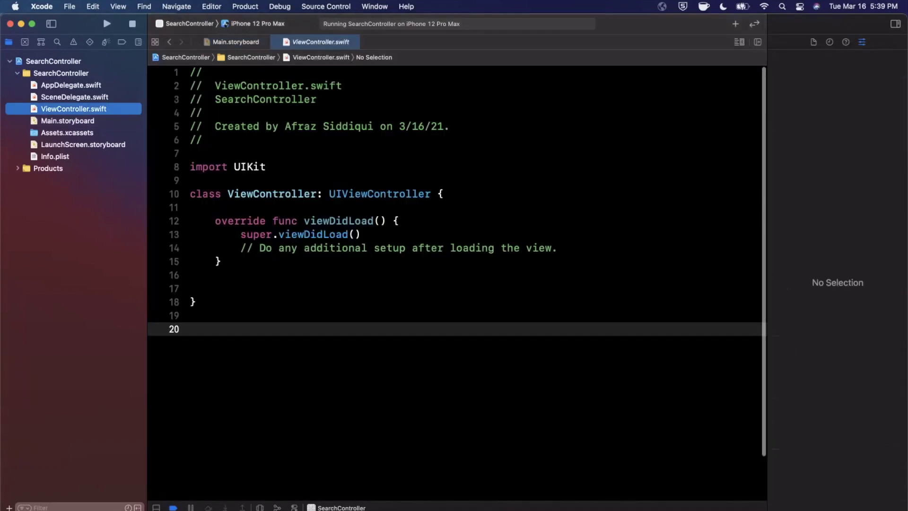
# Delete the placeholder comment in viewDidLoad to make room for the title line.
pyautogui.press('Up')
pyautogui.press('Up')
pyautogui.press('Up')
pyautogui.press('super+shift+Left')
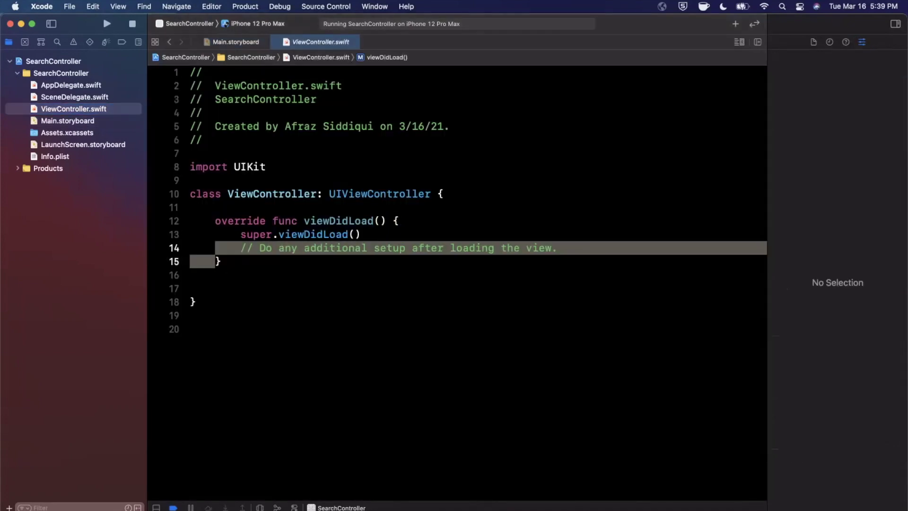
pyautogui.press('BackSpace')
pyautogui.write('title = ')
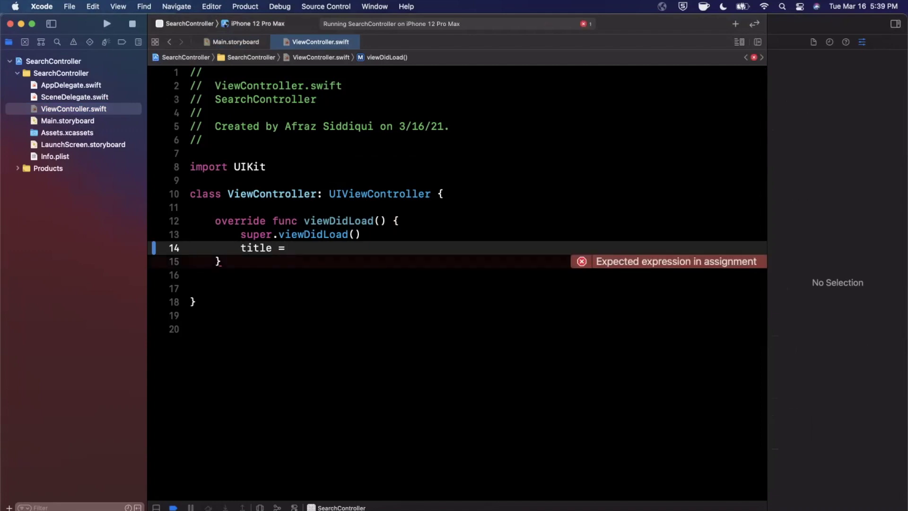
pyautogui.write('"Search"')
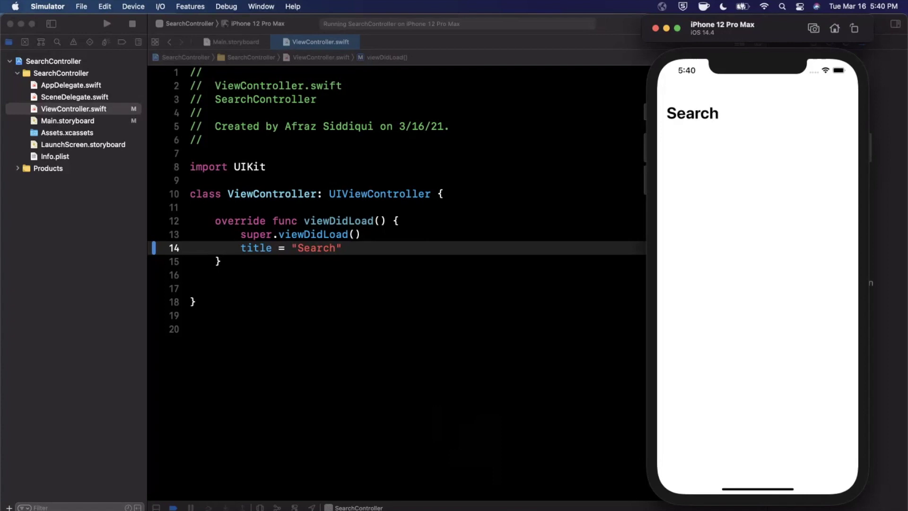
# Declare let searchController = UISearchController() above viewDidLoad.
pyautogui.press('super+Tab')
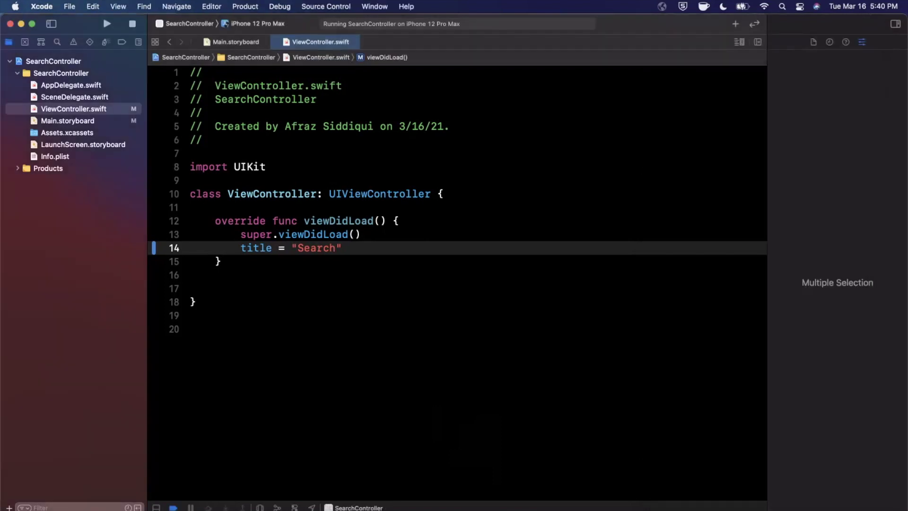
pyautogui.press('Up')
pyautogui.press('Up')
pyautogui.press('Up')
pyautogui.press('Return')
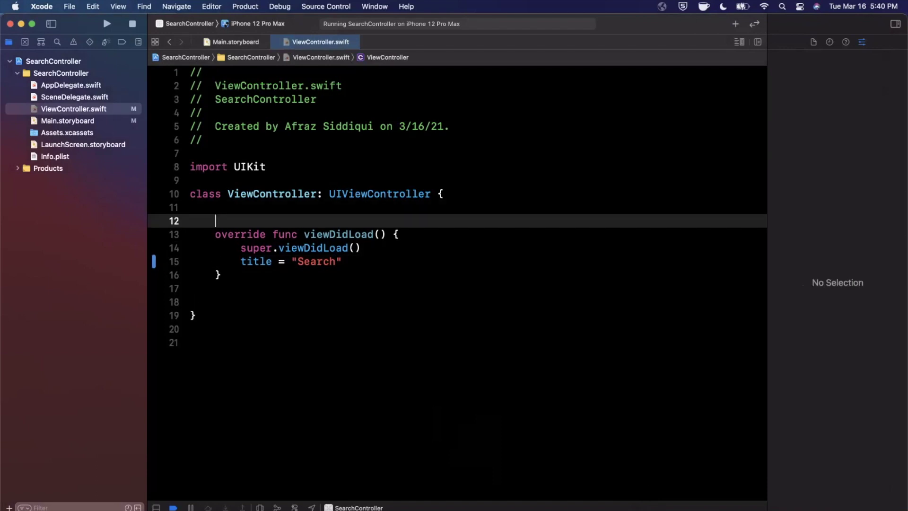
pyautogui.press('Return')
pyautogui.press('Up')
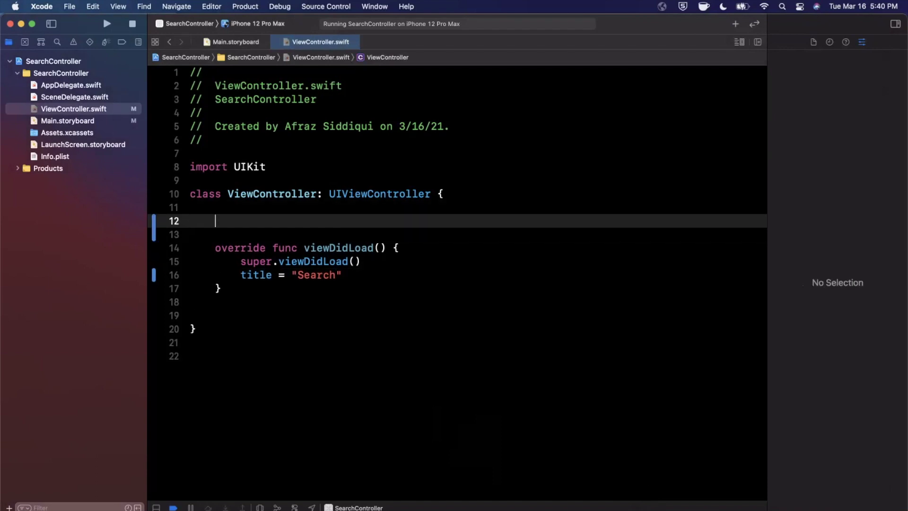
pyautogui.write('le')
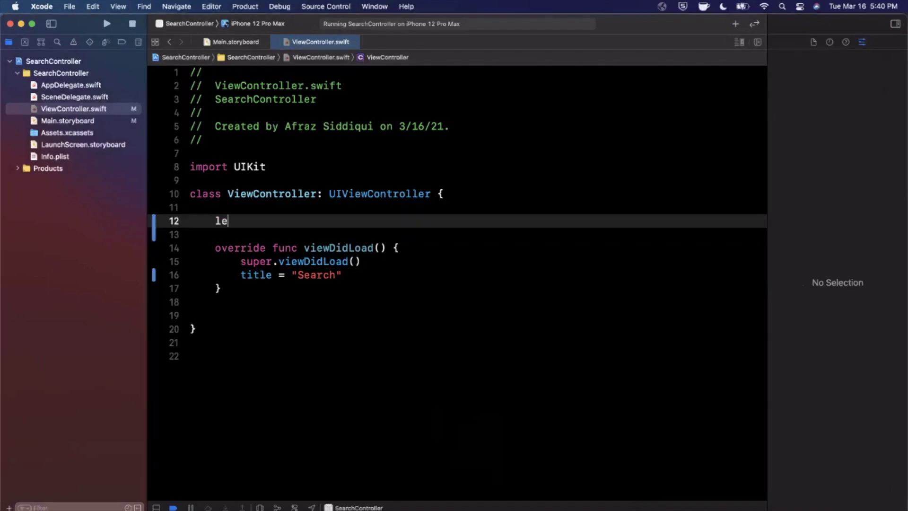
pyautogui.write('t searchCont')
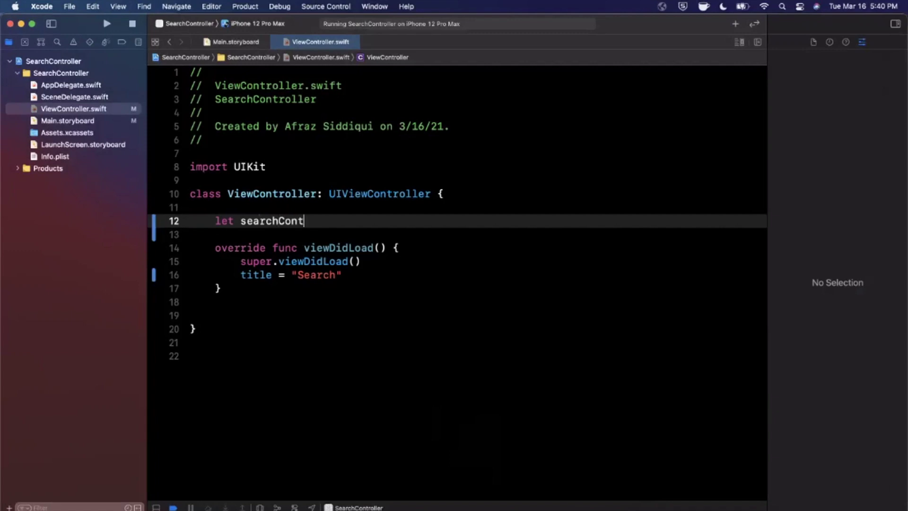
pyautogui.write('roller = ')
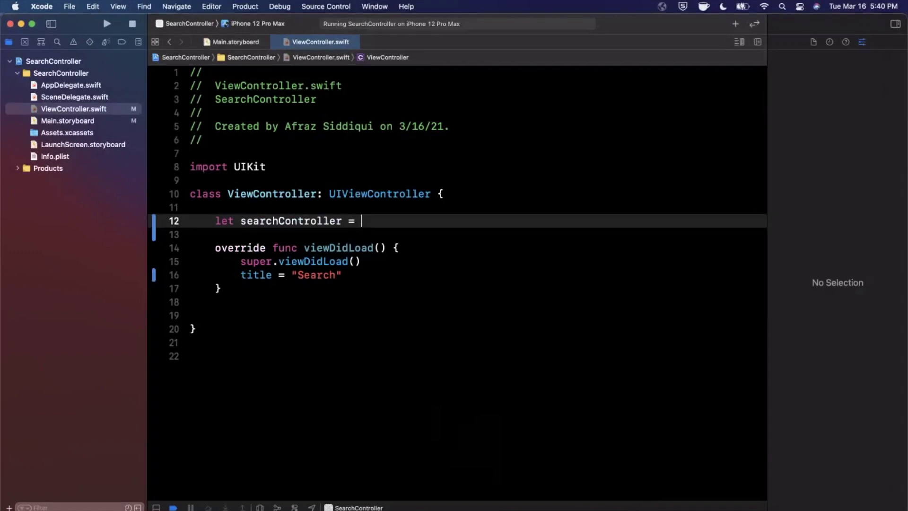
pyautogui.write('UISearch')
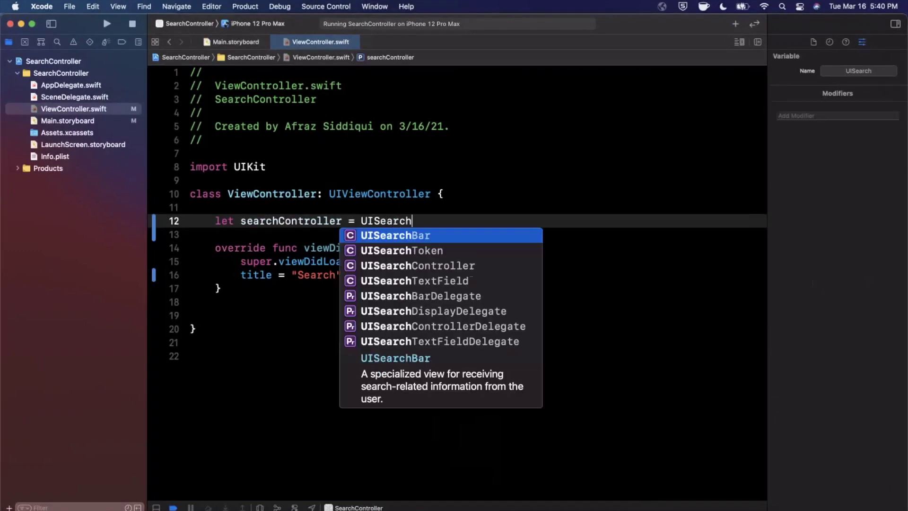
pyautogui.write('Con')
pyautogui.press('Return')
pyautogui.write('(')
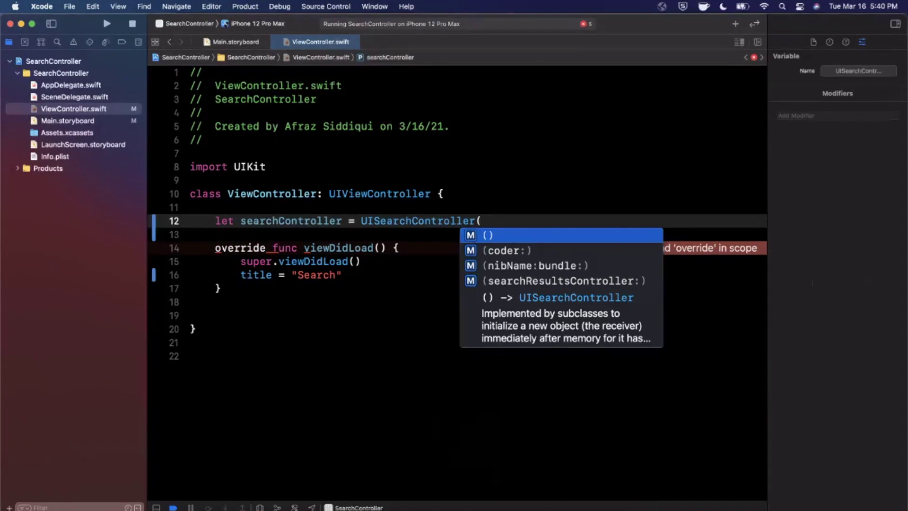
pyautogui.press('Down')
pyautogui.press('Up')
pyautogui.press('Down')
pyautogui.press('Down')
pyautogui.press('Down')
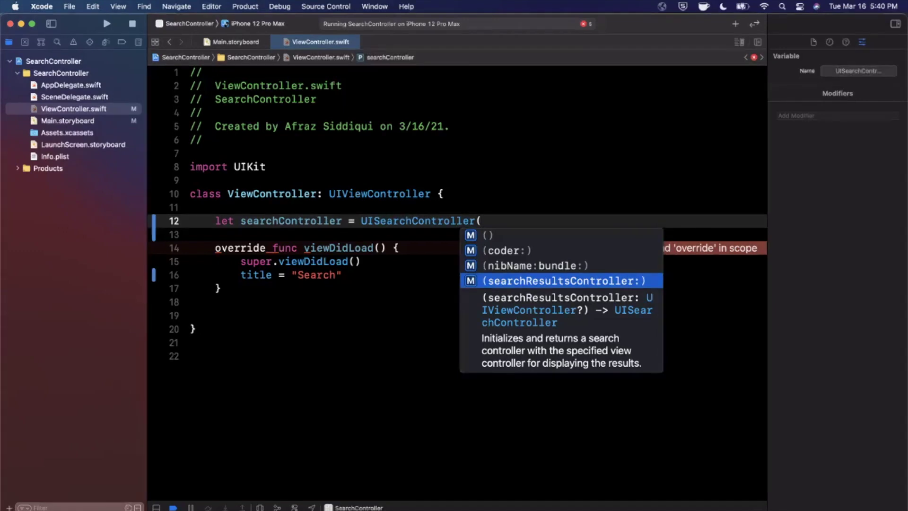
pyautogui.press('Up')
pyautogui.press('Up')
pyautogui.press('Up')
pyautogui.press('Return')
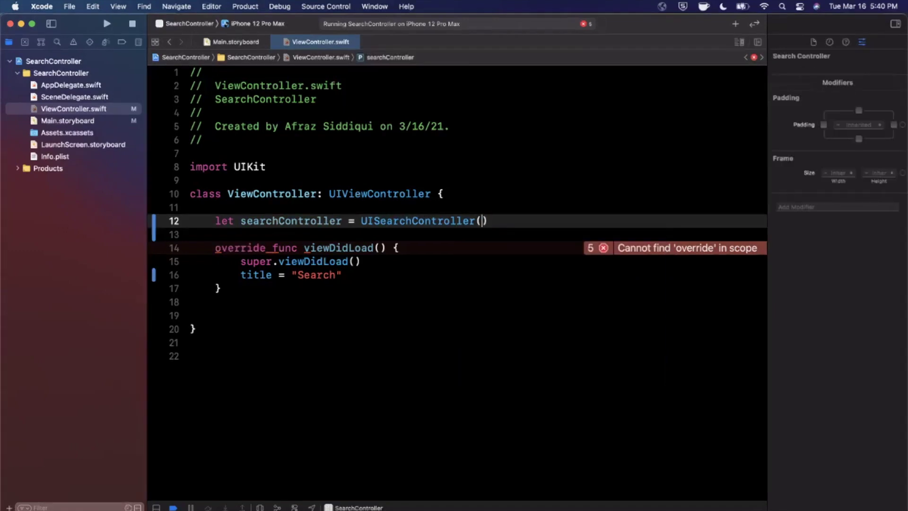
# Add navigationItem.searchController = searchController below the title line and rebuild the app.
pyautogui.doubleClick(291, 220)
pyautogui.press('super+c')
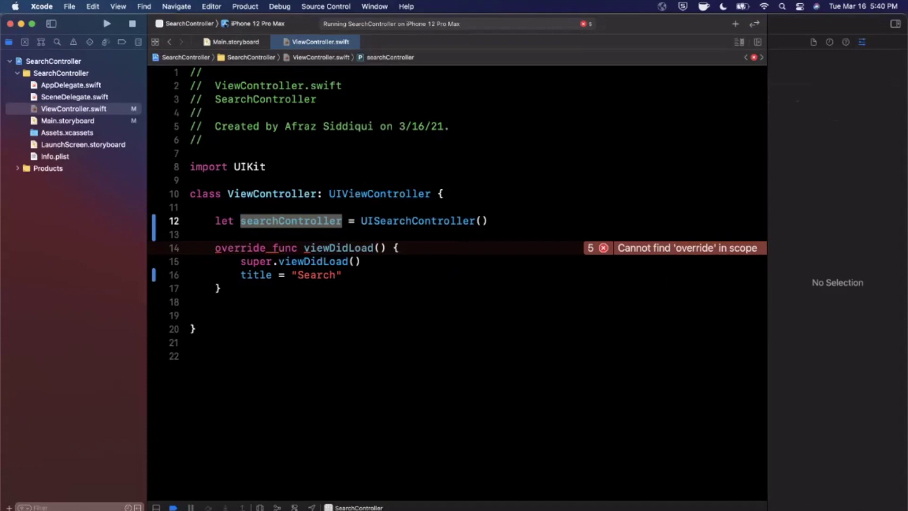
pyautogui.click(355, 275)
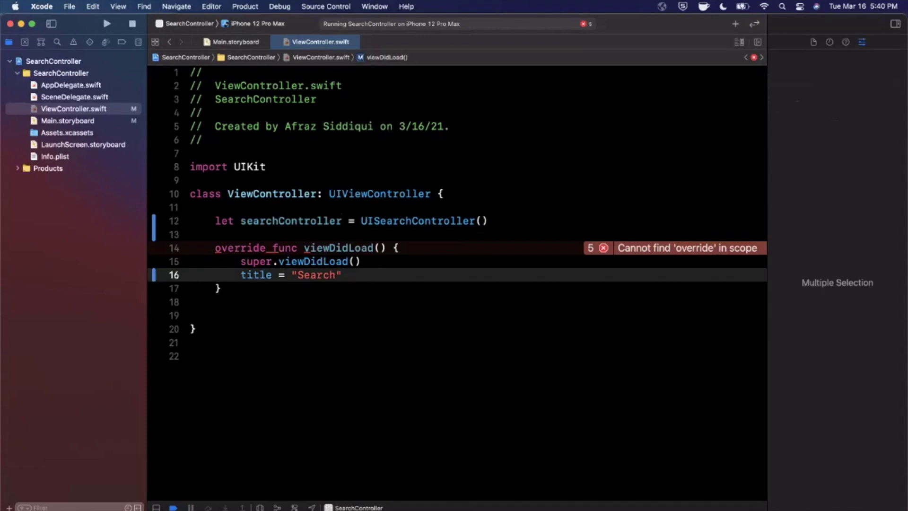
pyautogui.press('Return')
pyautogui.write('searchco')
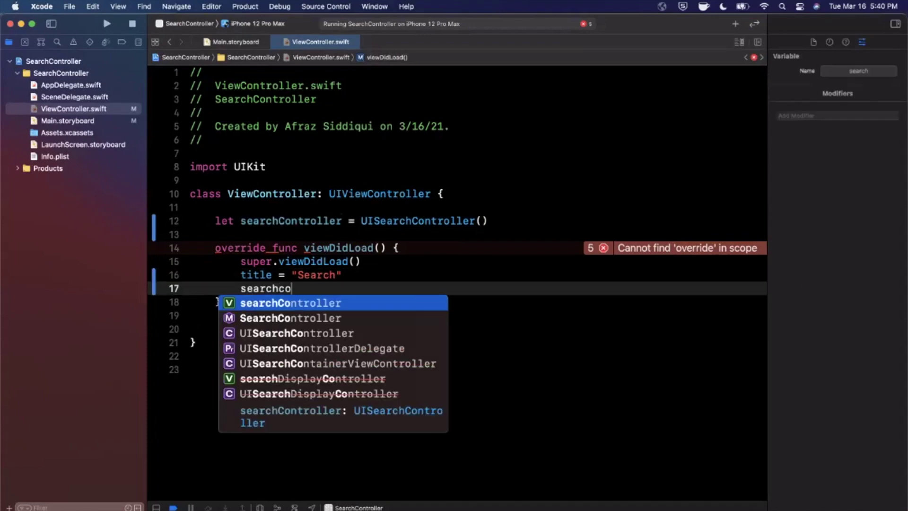
pyautogui.write('n')
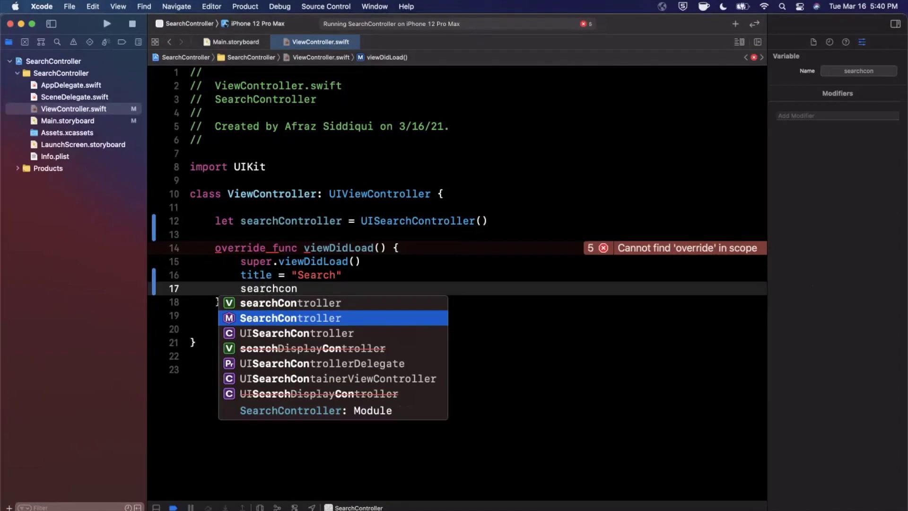
pyautogui.press('Up')
pyautogui.press('Return')
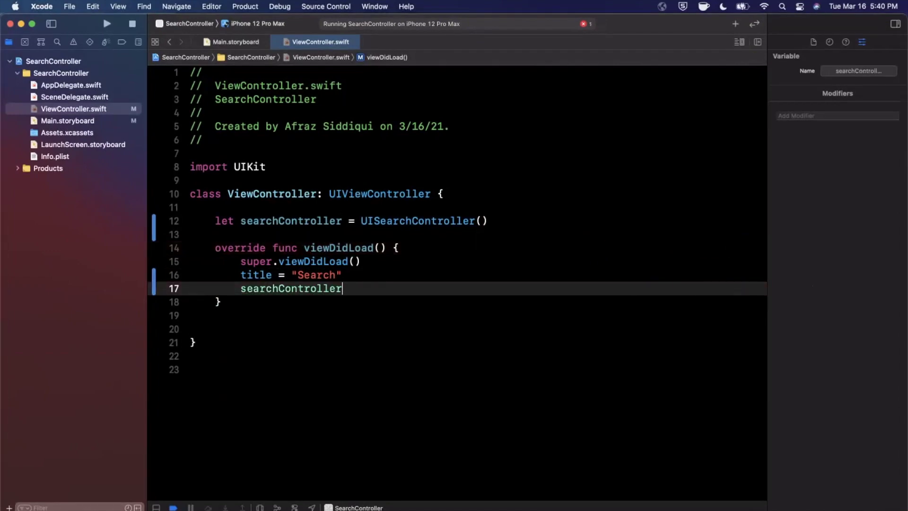
pyautogui.press('super+z')
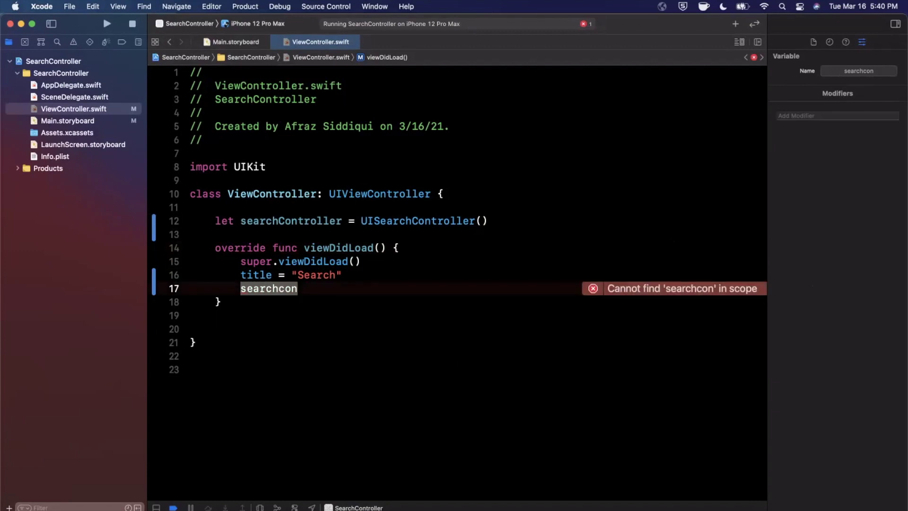
pyautogui.write('navig')
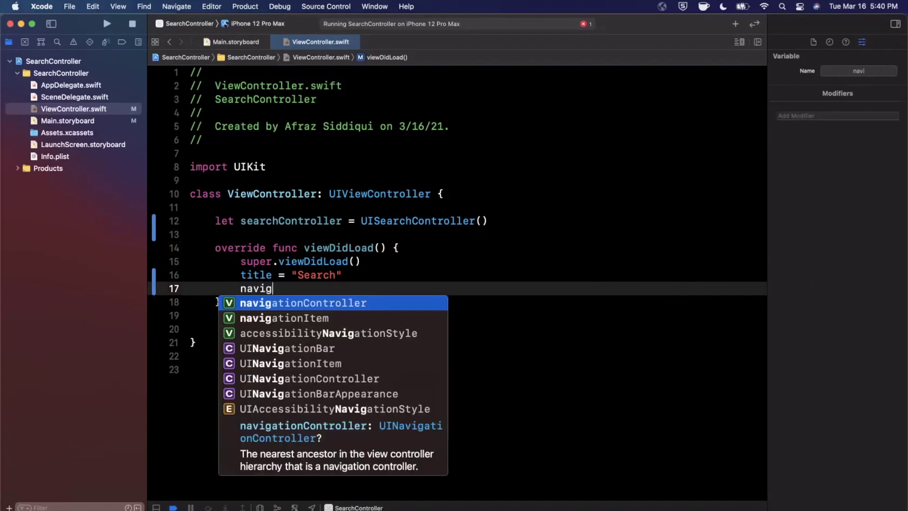
pyautogui.write('ationI')
pyautogui.press('Return')
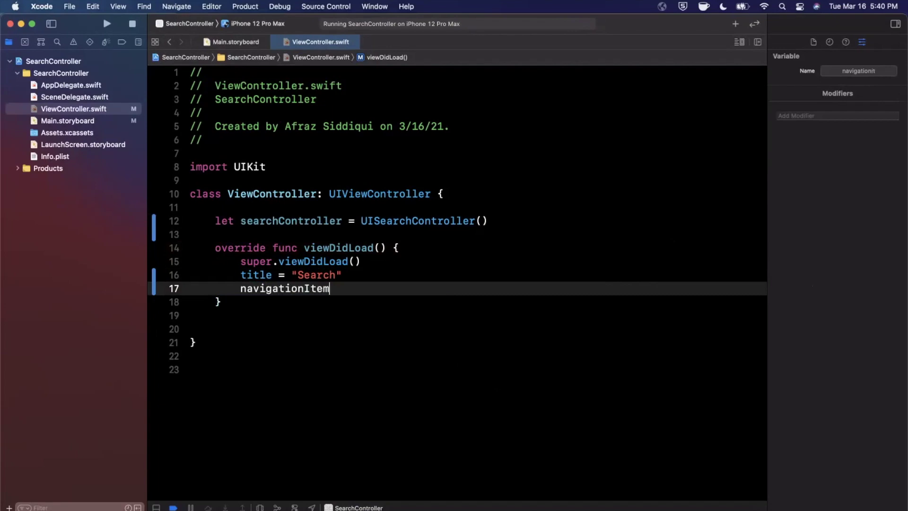
pyautogui.write('.sear')
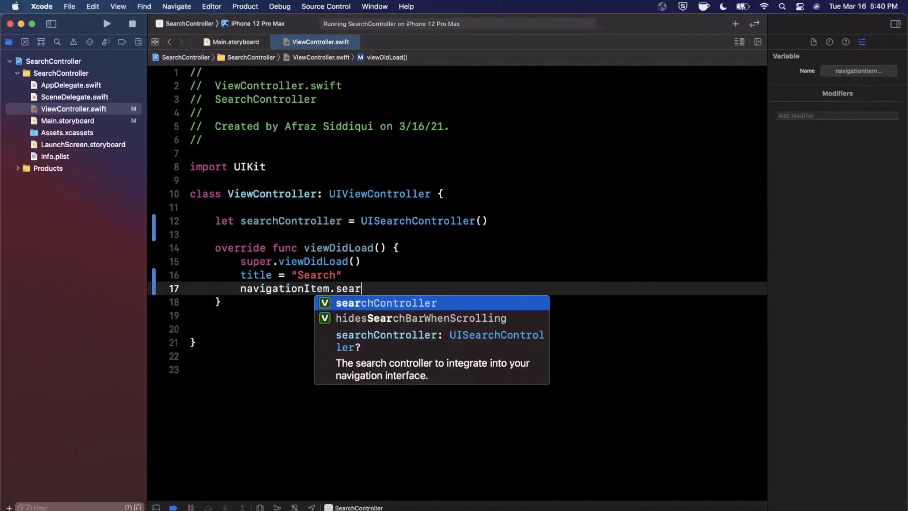
pyautogui.write('ch')
pyautogui.press('Down')
pyautogui.press('Up')
pyautogui.press('Return')
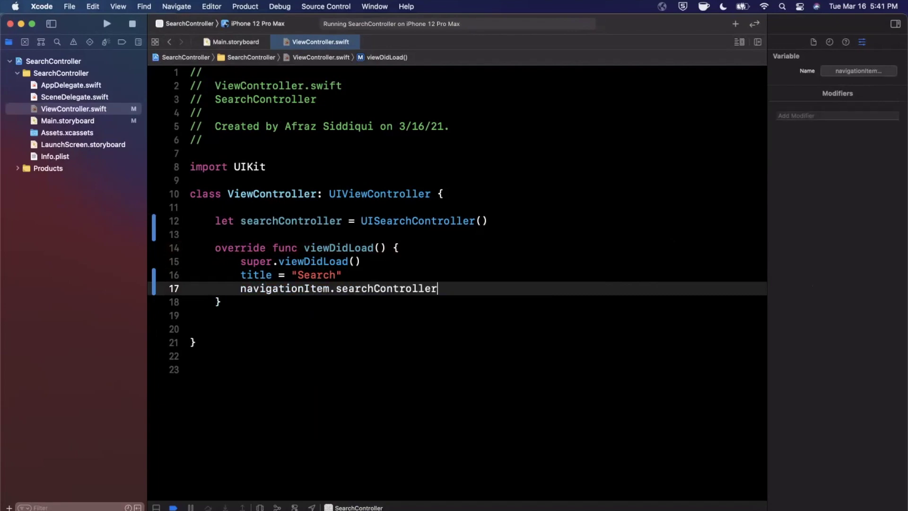
pyautogui.write(' = searchController')
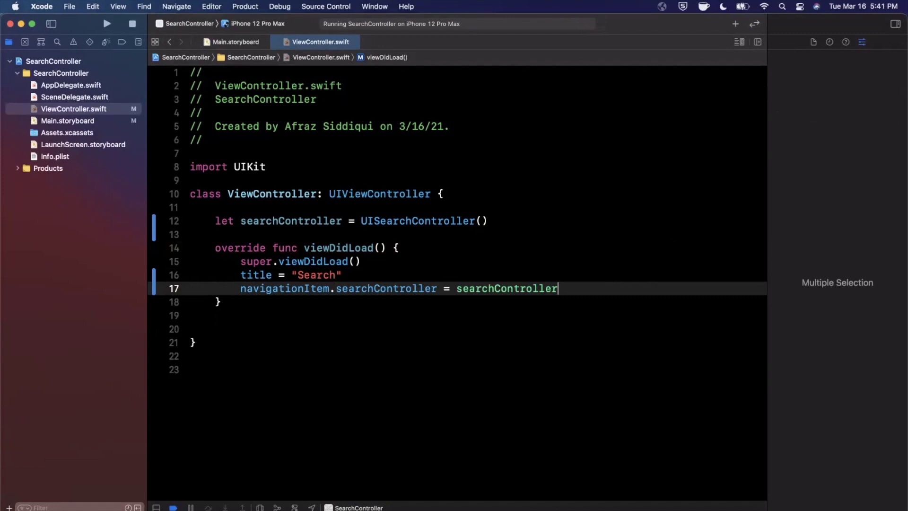
pyautogui.press('super+r')
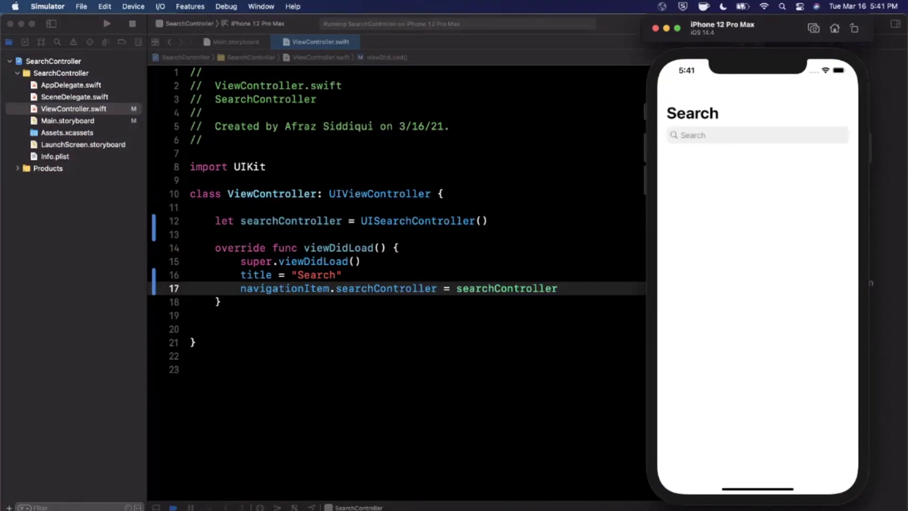
# Activate and cancel the search bar twice, dismissing the dictation prompt with Not Now.
pyautogui.click(757, 135)
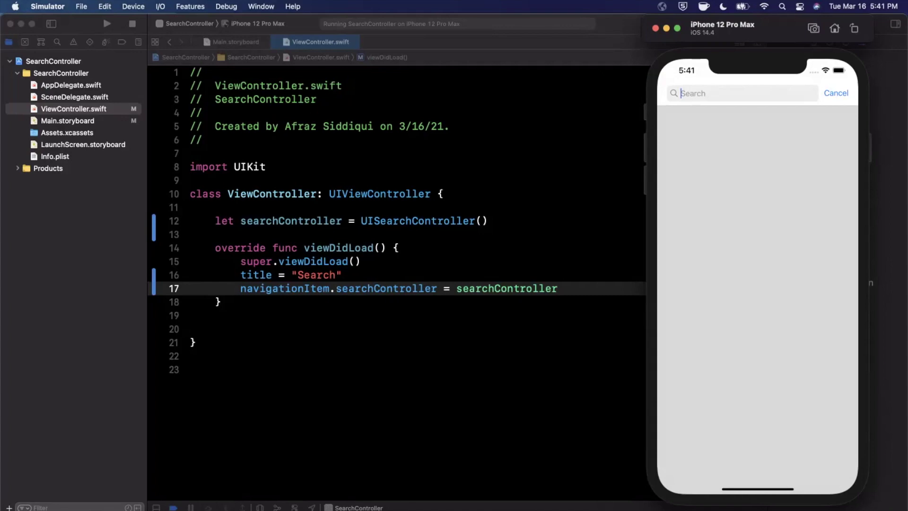
pyautogui.click(835, 93)
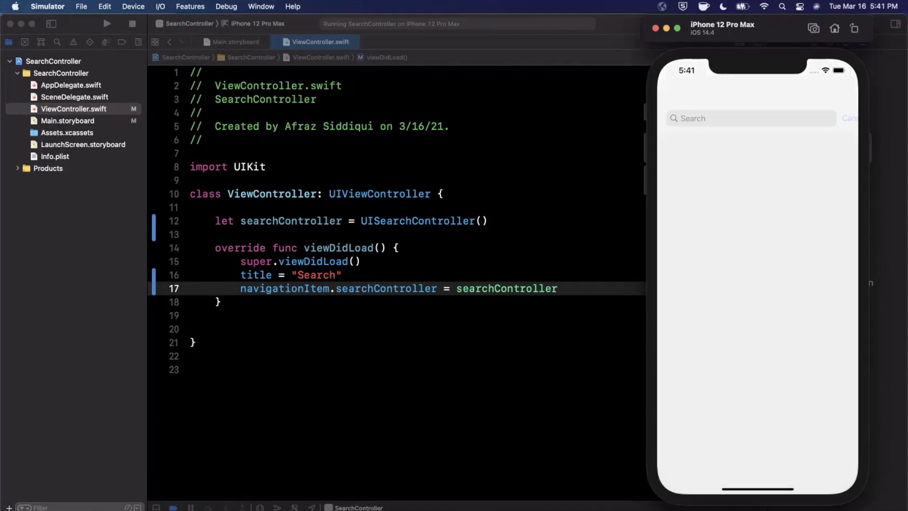
pyautogui.click(757, 135)
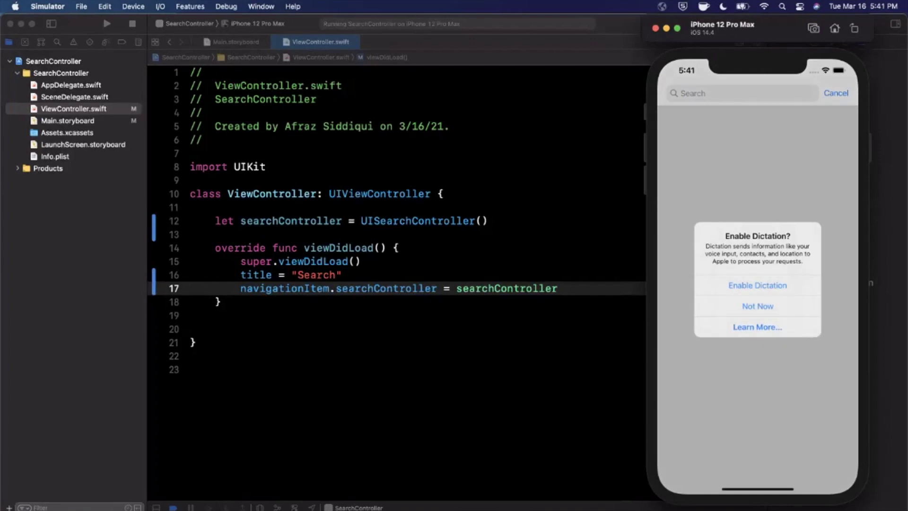
pyautogui.click(758, 306)
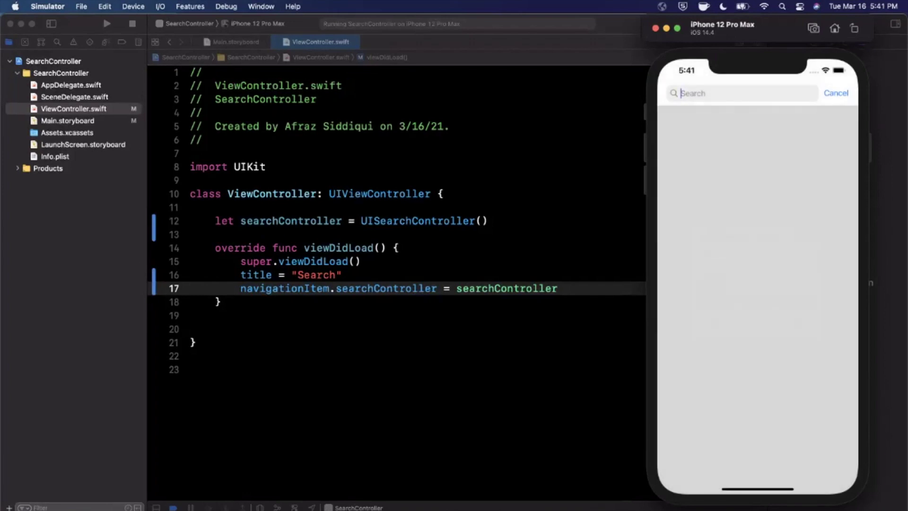
pyautogui.click(836, 94)
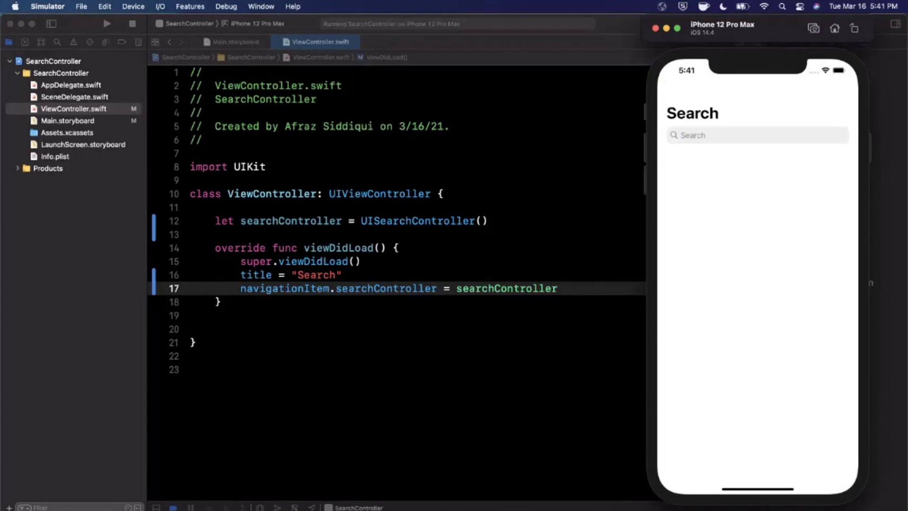
pyautogui.press('super+Tab')
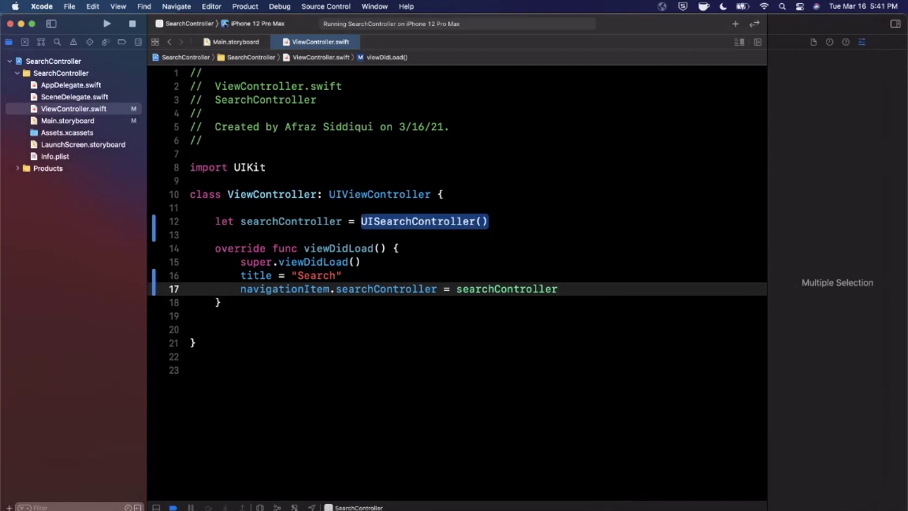
pyautogui.click(406, 221)
pyautogui.keyDown('super'); pyautogui.click(397, 222); pyautogui.keyUp('super')
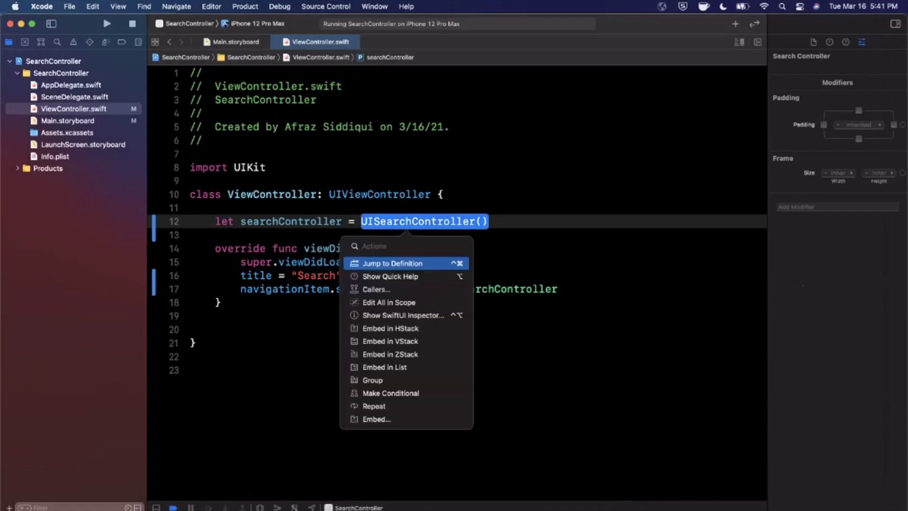
pyautogui.click(363, 247)
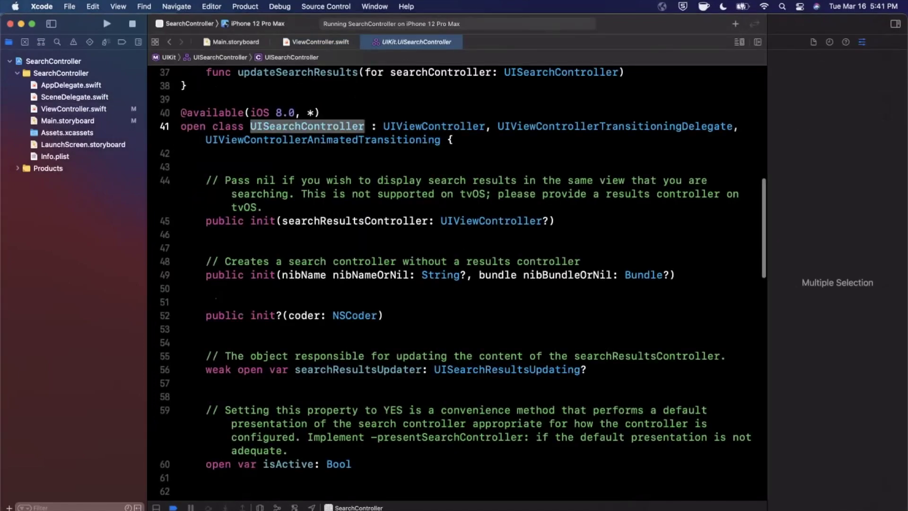
pyautogui.scroll(-3, 454, 283)
pyautogui.scroll(-3, 454, 284)
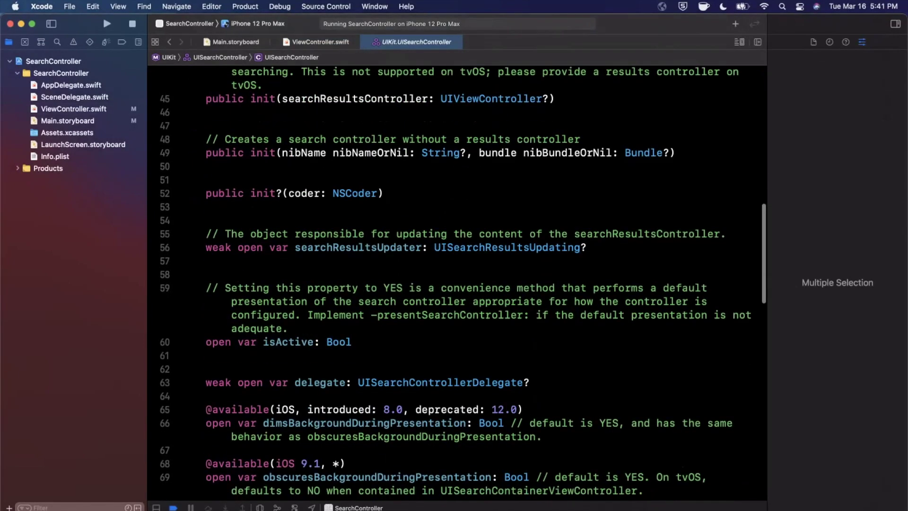
pyautogui.scroll(-1, 455, 284)
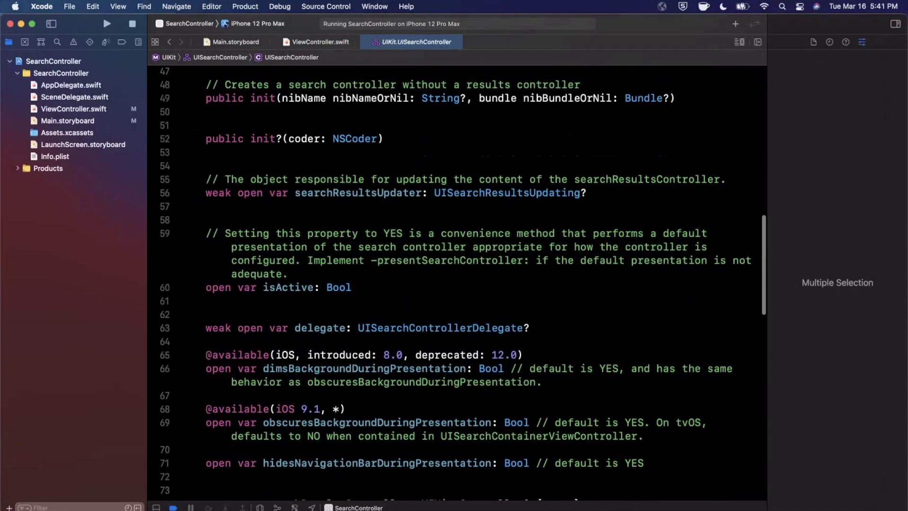
pyautogui.doubleClick(358, 193)
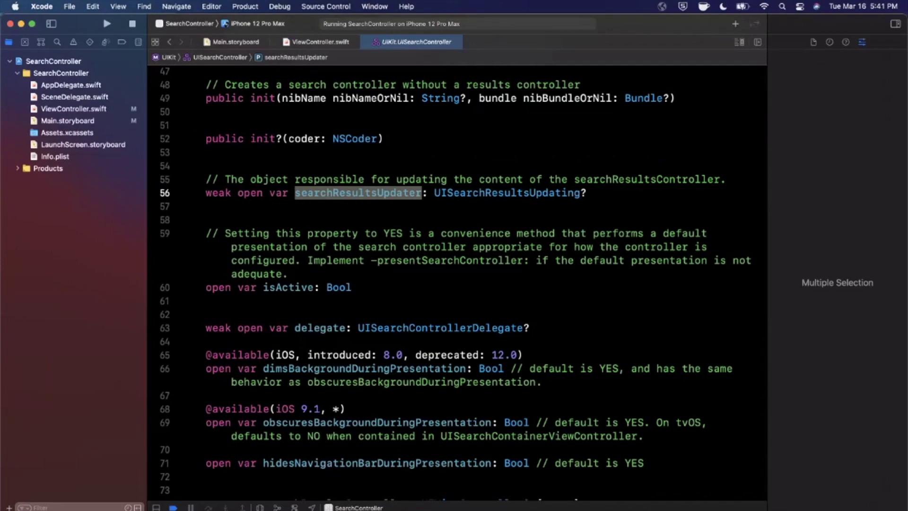
pyautogui.doubleClick(507, 193)
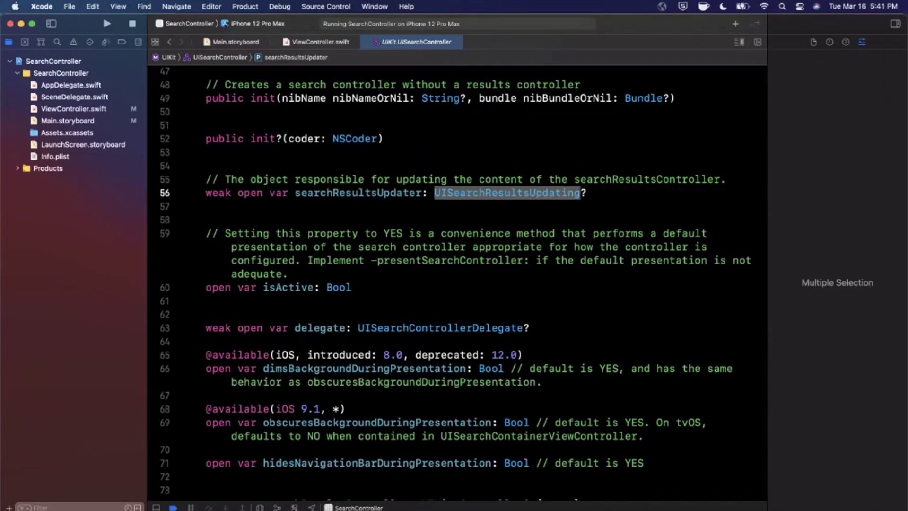
pyautogui.doubleClick(358, 193)
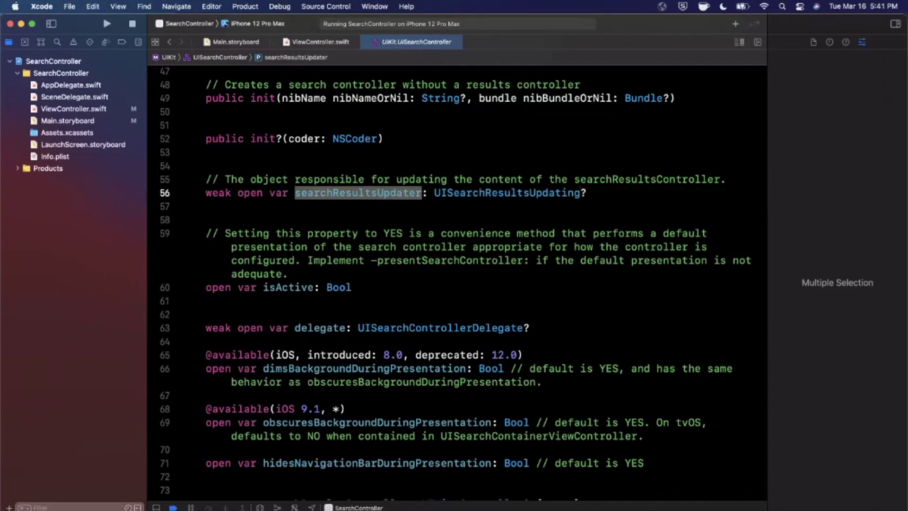
pyautogui.press('ctrl+super+Left')
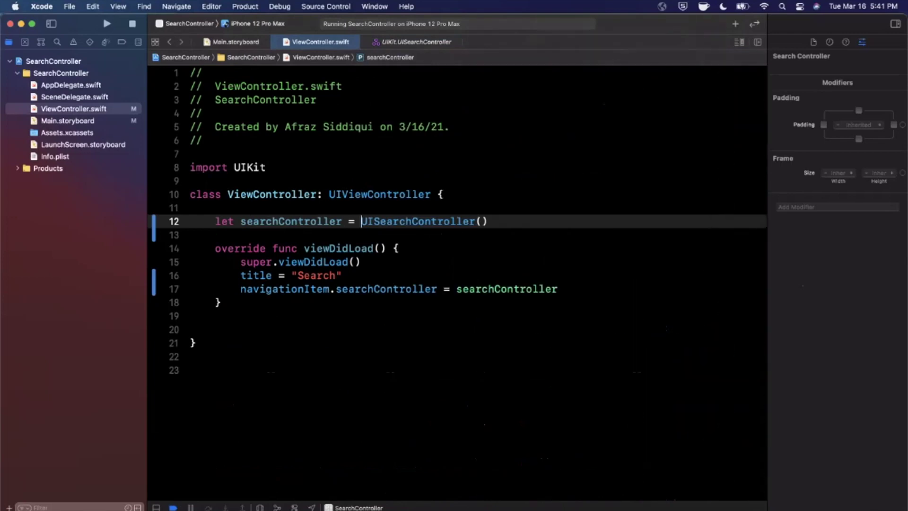
# Add searchController.searchResultsUpdater = self below the title line in viewDidLoad.
pyautogui.press('Down')
pyautogui.press('Down')
pyautogui.press('Down')
pyautogui.press('Up')
pyautogui.press('Up')
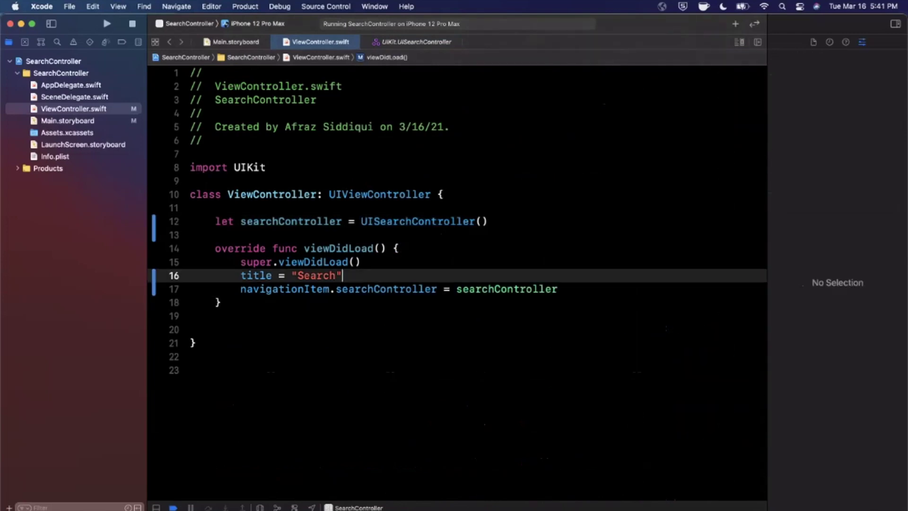
pyautogui.press('Return')
pyautogui.write('searchC')
pyautogui.press('Return')
pyautogui.write('.')
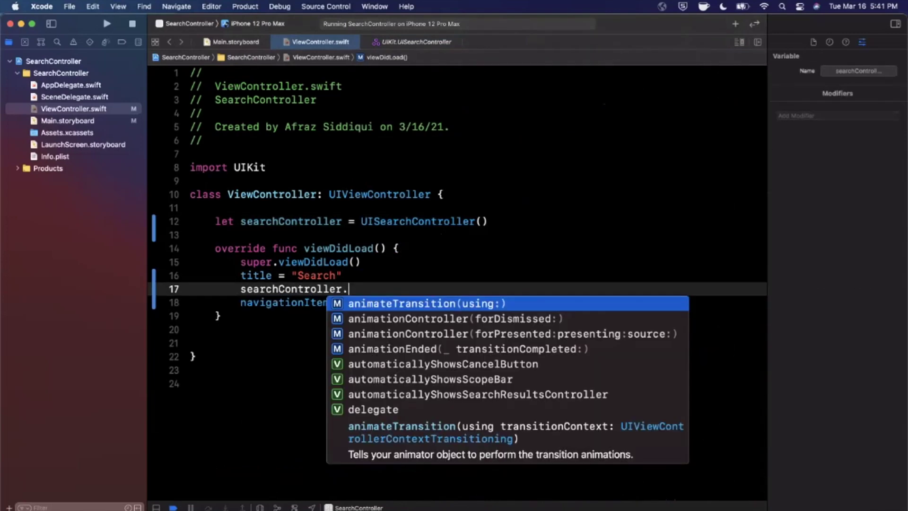
pyautogui.write('updater')
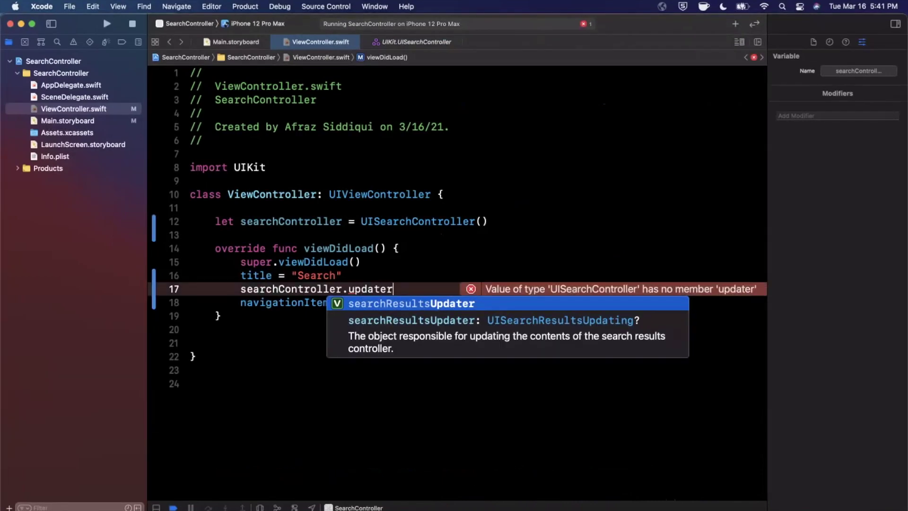
pyautogui.press('Return')
pyautogui.write('= self')
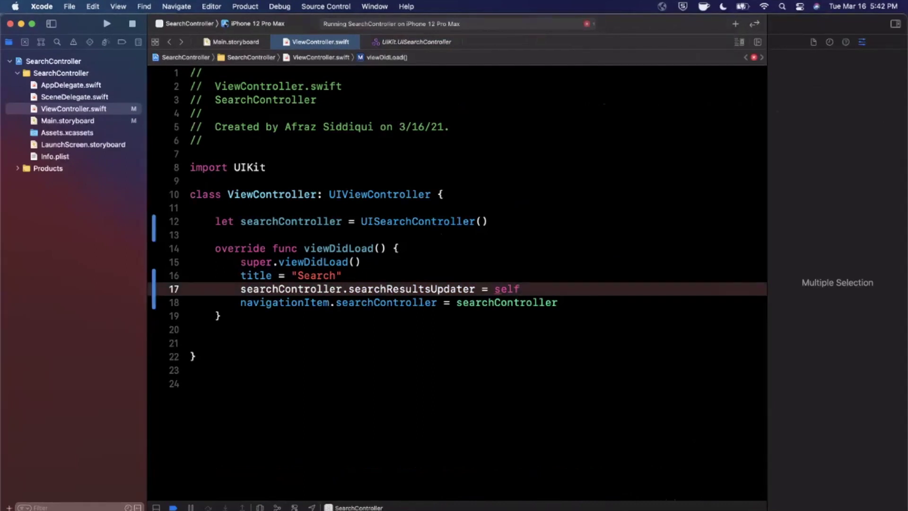
# Add UISearchResultsUpdating after UIViewController in the class declaration.
pyautogui.click(431, 194)
pyautogui.write(', ')
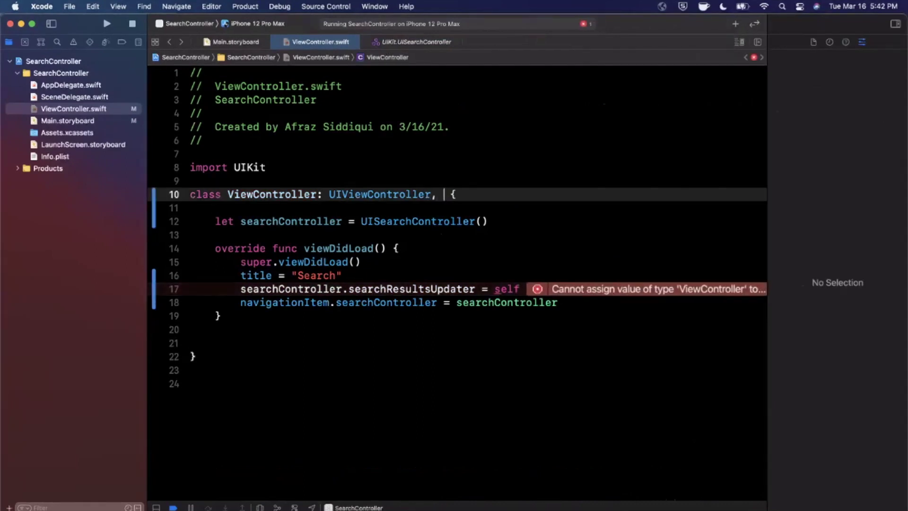
pyautogui.write('I')
pyautogui.press('BackSpace')
pyautogui.write('UISear')
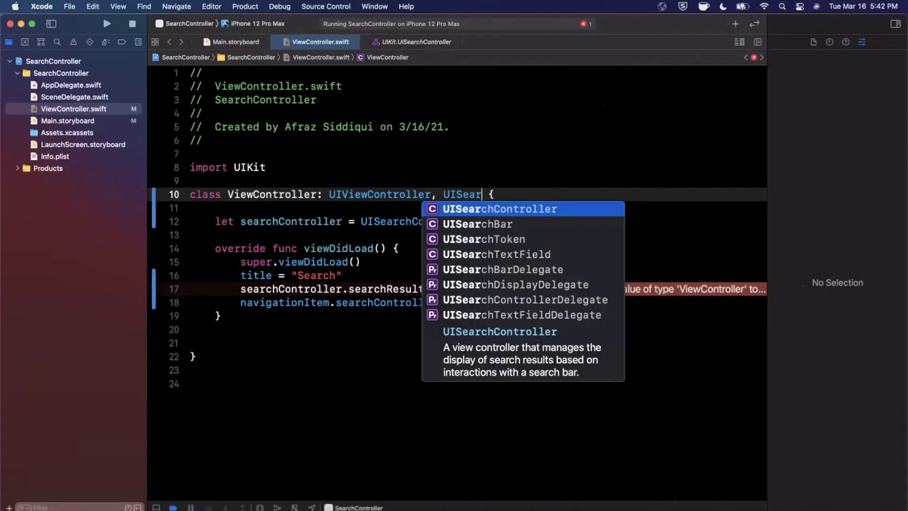
pyautogui.write('chRes')
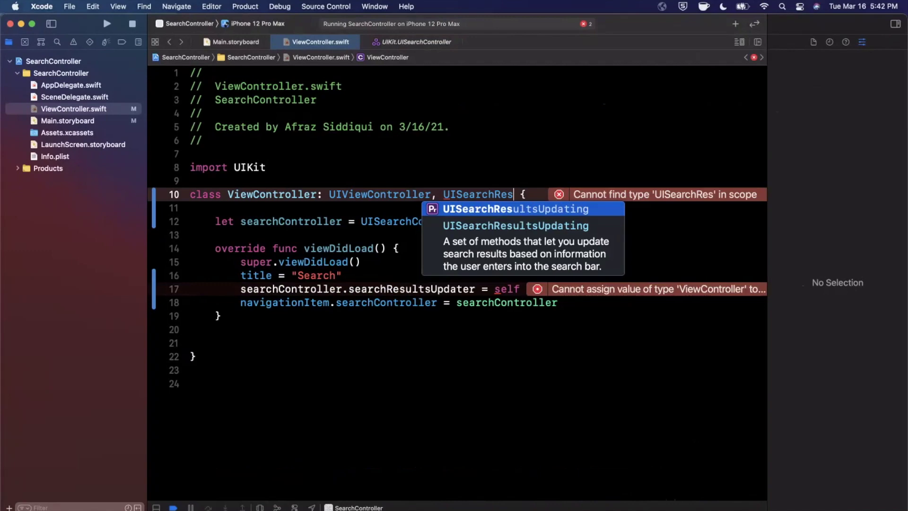
pyautogui.press('Return')
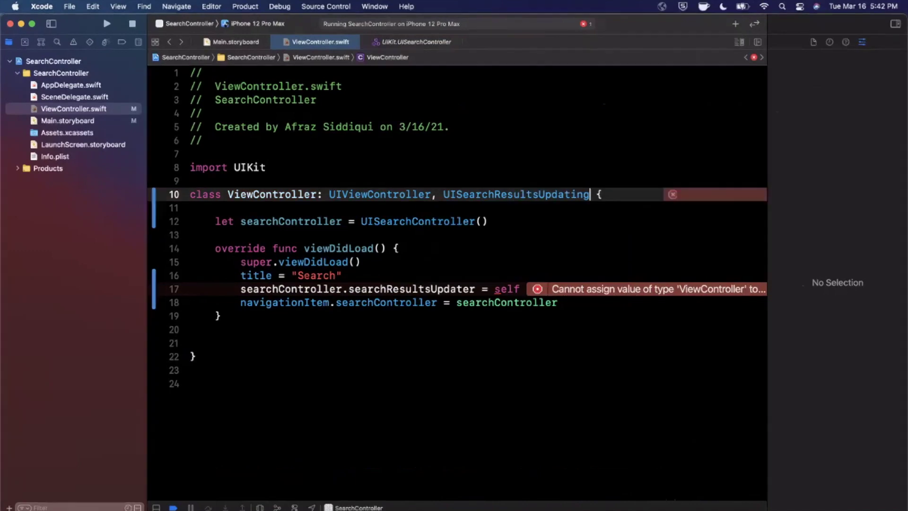
pyautogui.keyDown('super'); pyautogui.click(497, 195); pyautogui.keyUp('super')
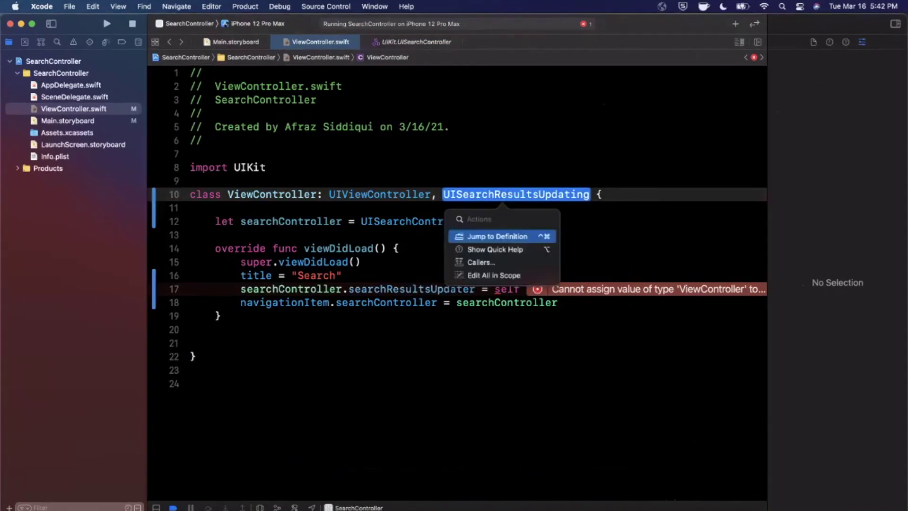
# Jump to the UISearchResultsUpdating definition in UIKit to view updateSearchResults(for:).
pyautogui.click(490, 217)
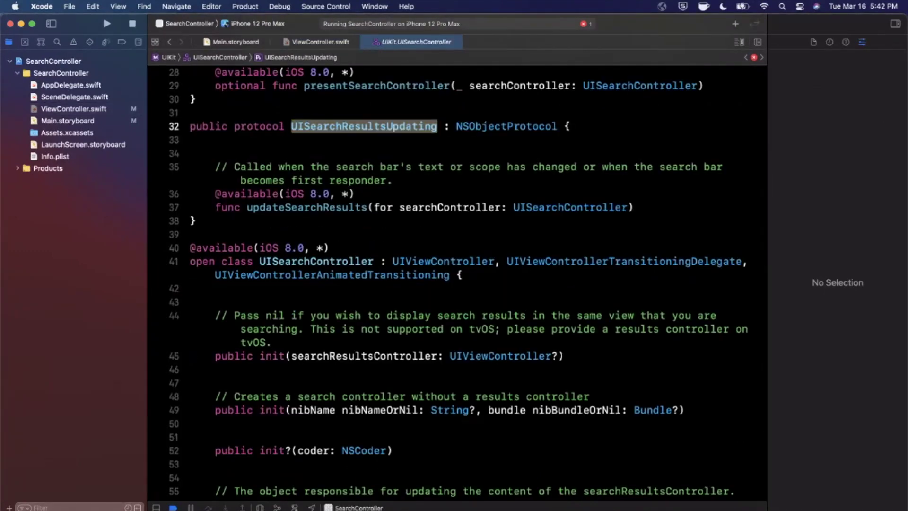
pyautogui.scroll(1, 468, 284)
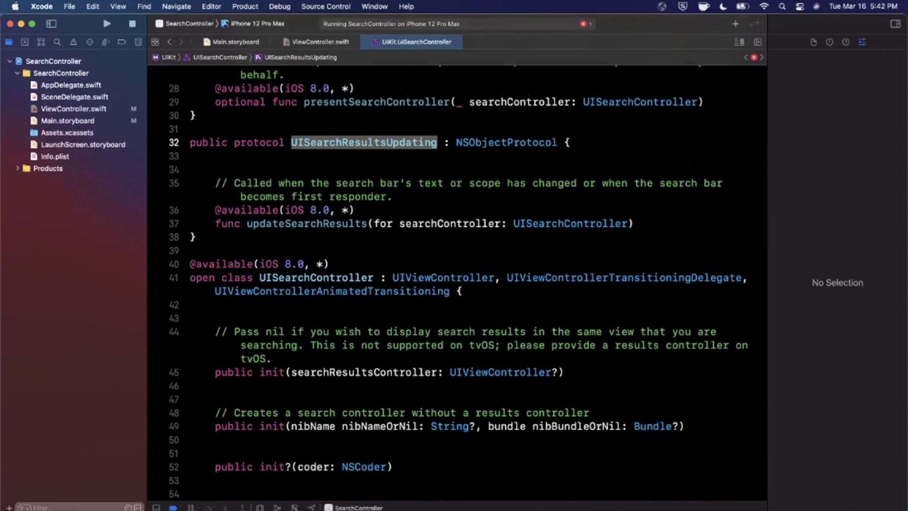
pyautogui.click(197, 236)
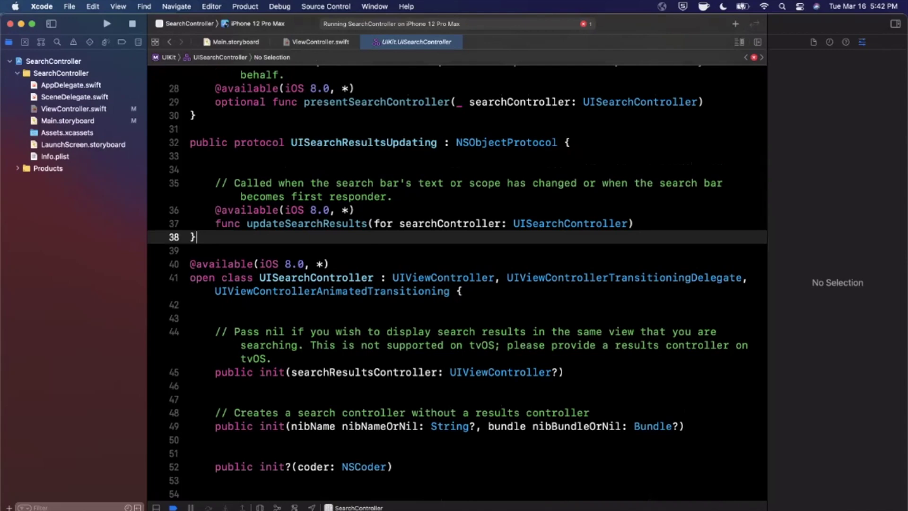
# Insert the updateSearchResults(for:) method stub on line 21 of ViewController.swift.
pyautogui.press('ctrl+super+Left')
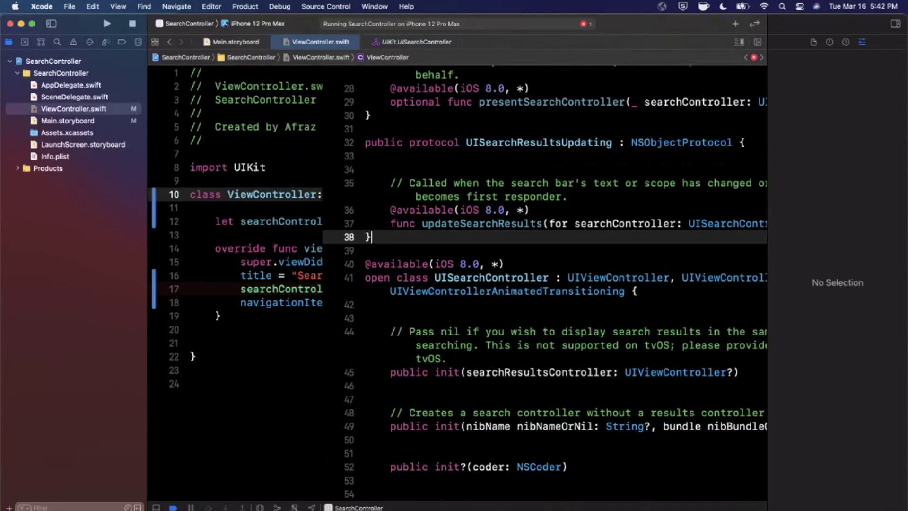
pyautogui.scroll(-2, 458, 252)
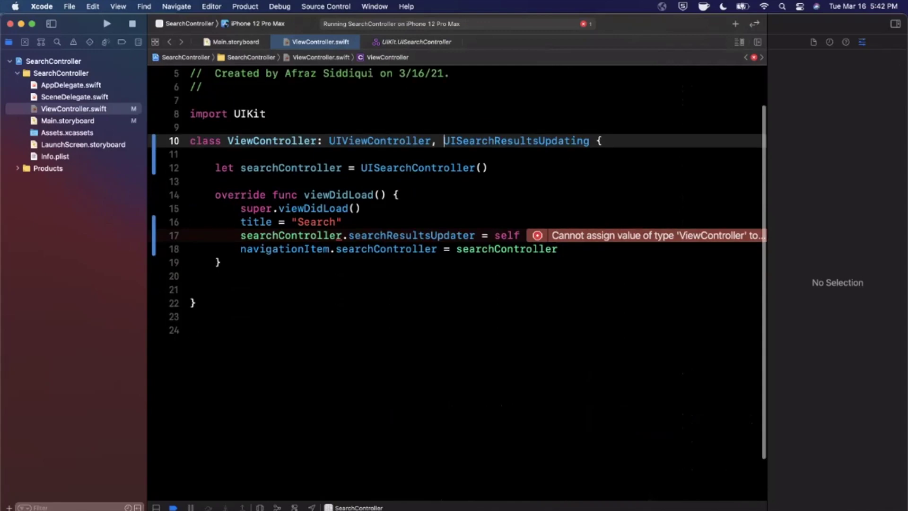
pyautogui.click(283, 289)
pyautogui.write('up')
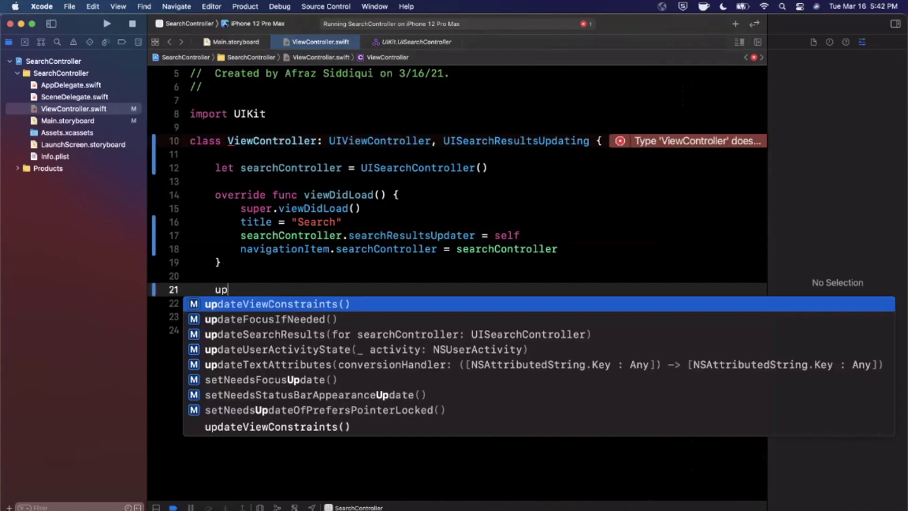
pyautogui.write('datesearch')
pyautogui.press('Return')
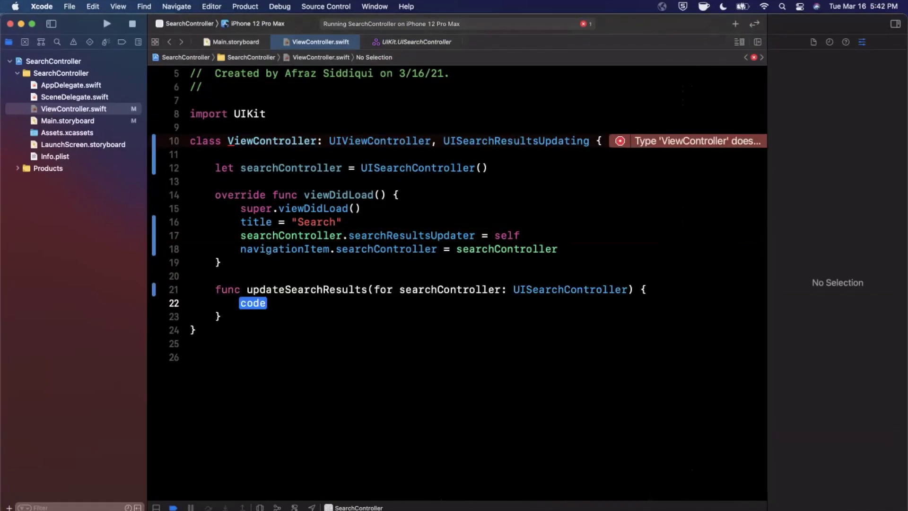
pyautogui.press('BackSpace')
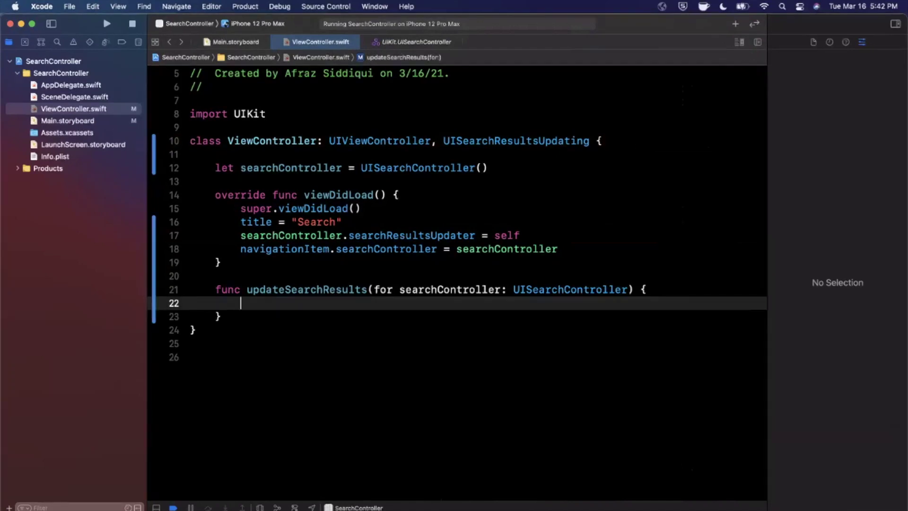
pyautogui.write('guar')
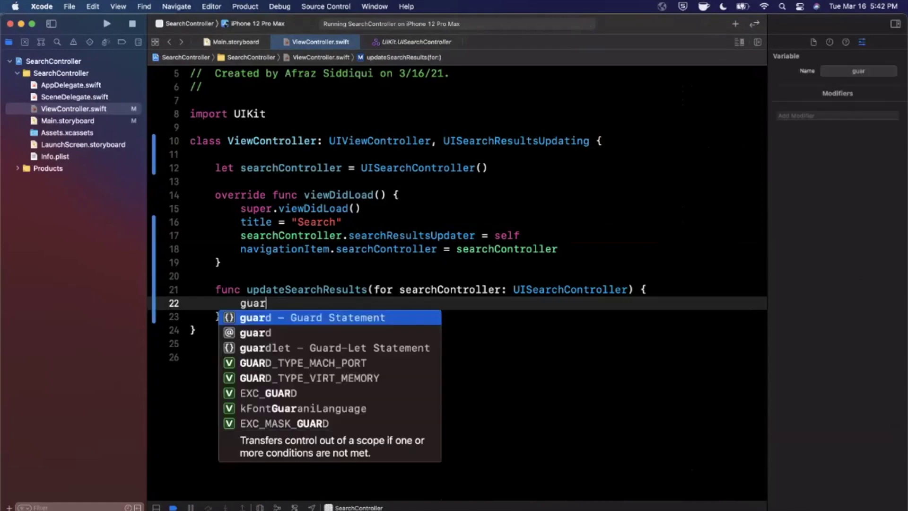
pyautogui.write('d let ')
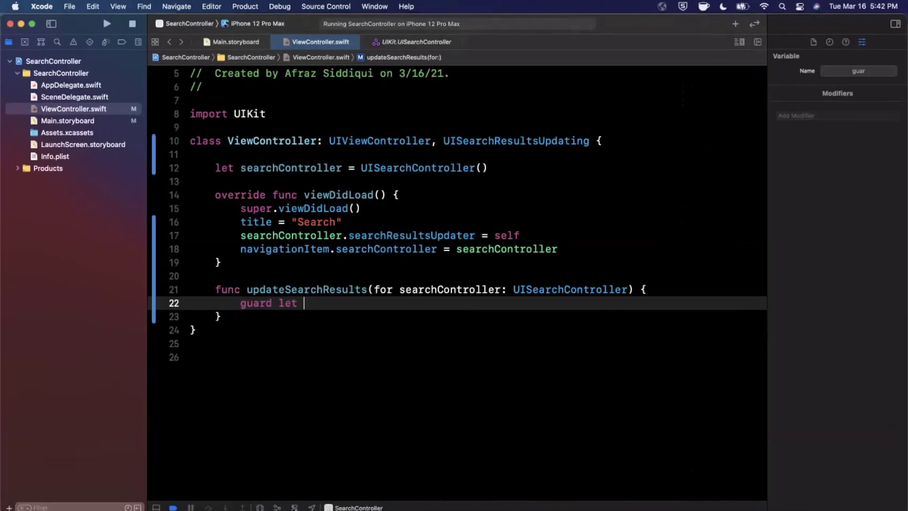
pyautogui.write('text = ')
pyautogui.write('searchCo')
# Write 'guard let text = searchController.searchBar.text else { return }' and 'print(text)' in the method.
pyautogui.press('Return')
pyautogui.write('.s')
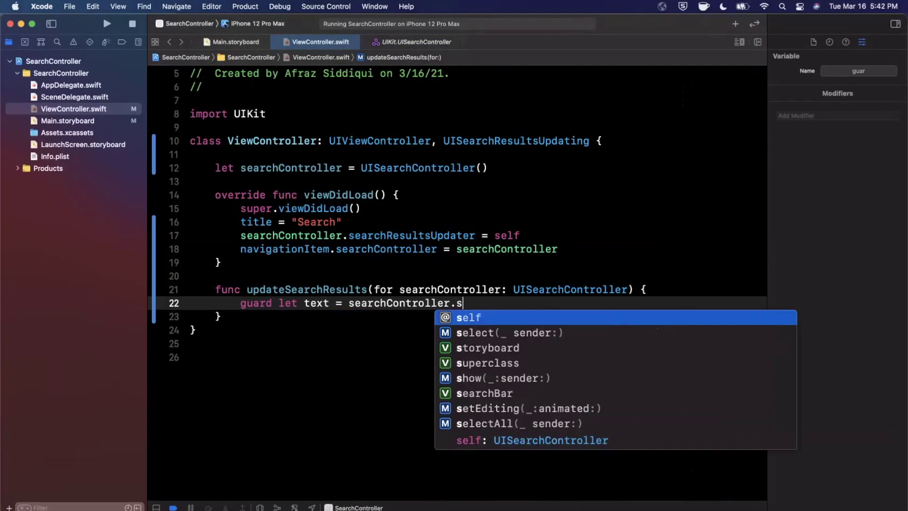
pyautogui.write('earch')
pyautogui.press('Down')
pyautogui.press('Return')
pyautogui.write('.')
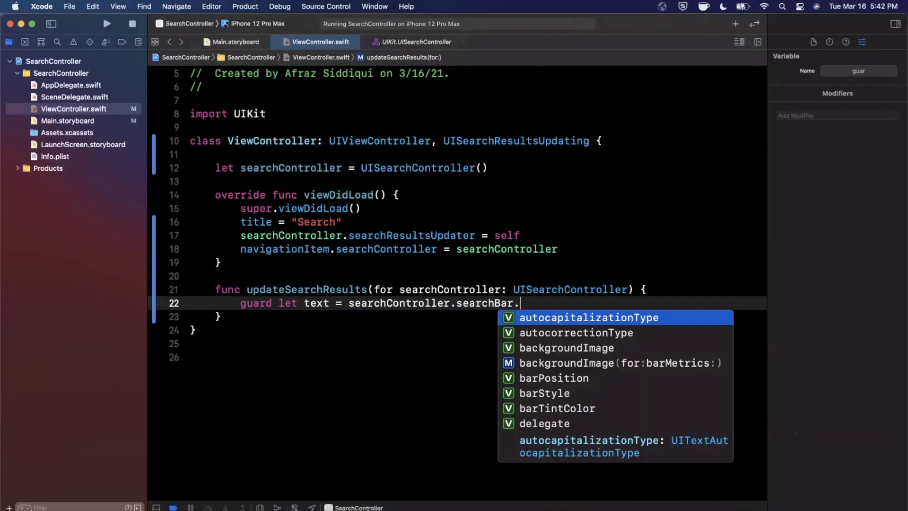
pyautogui.write('text e')
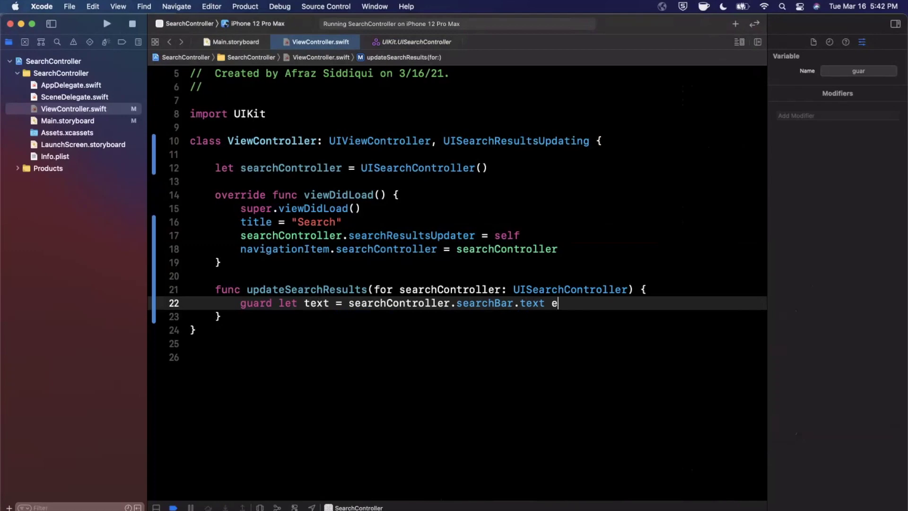
pyautogui.write('lse {')
pyautogui.press('Return')
pyautogui.write('return')
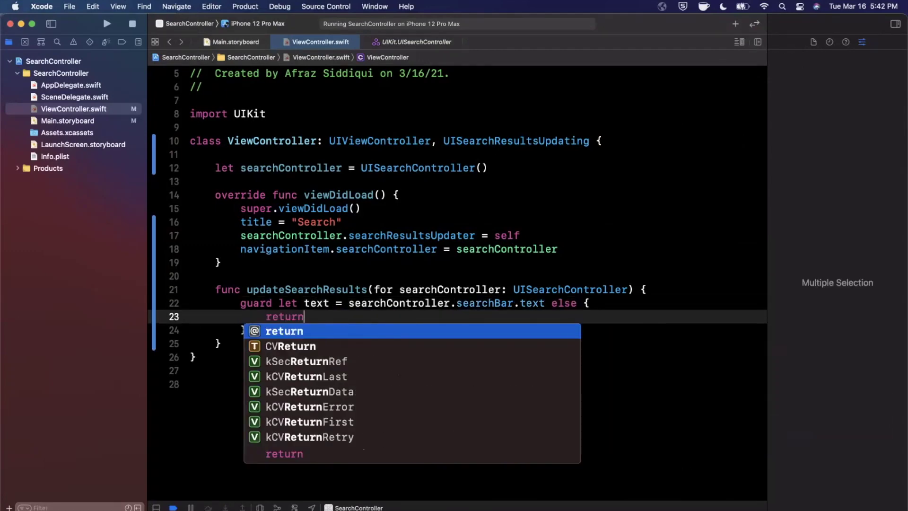
pyautogui.press('Return')
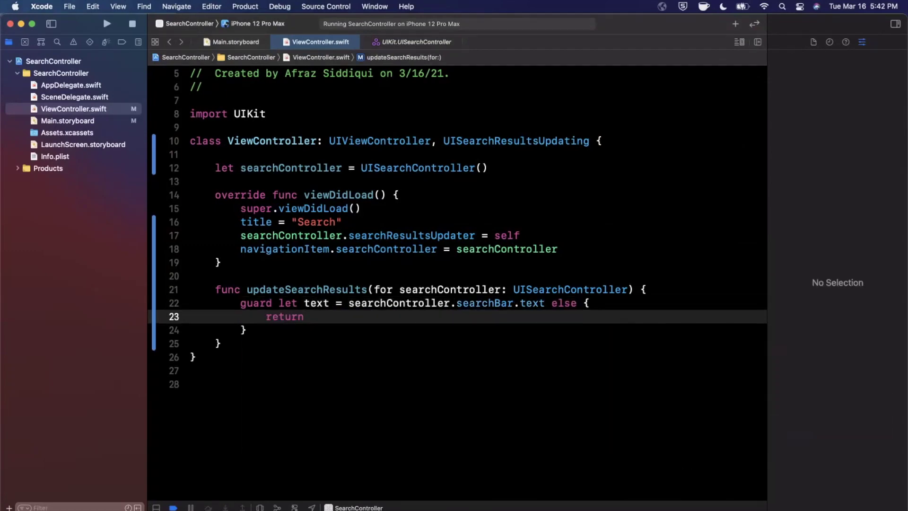
pyautogui.press('Down')
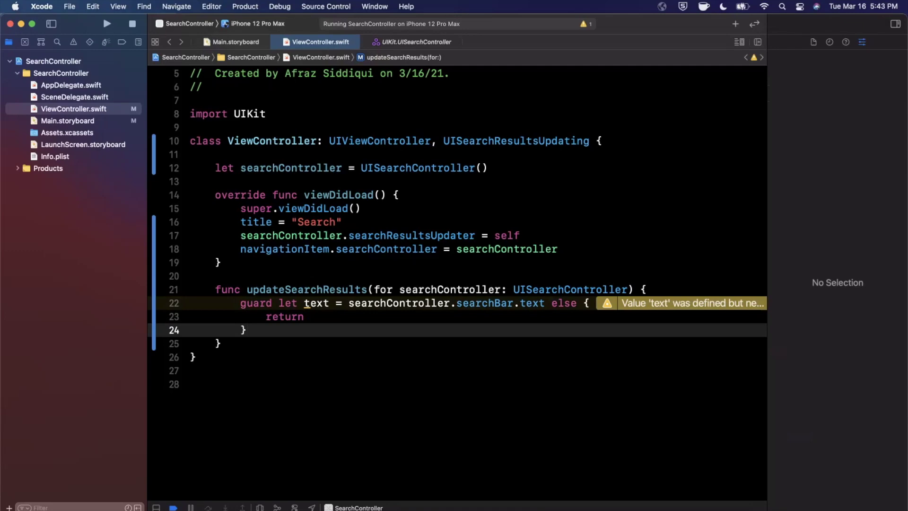
pyautogui.press('Return')
pyautogui.press('Return')
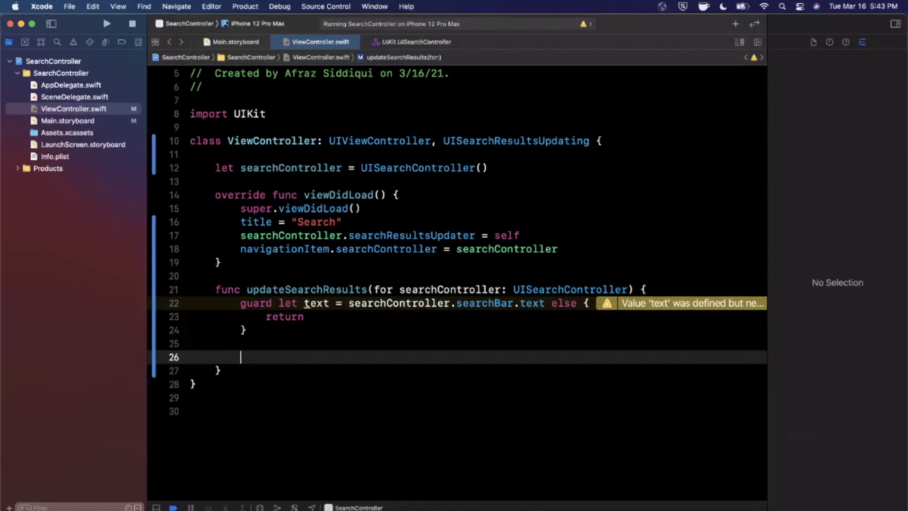
pyautogui.write('print()te')
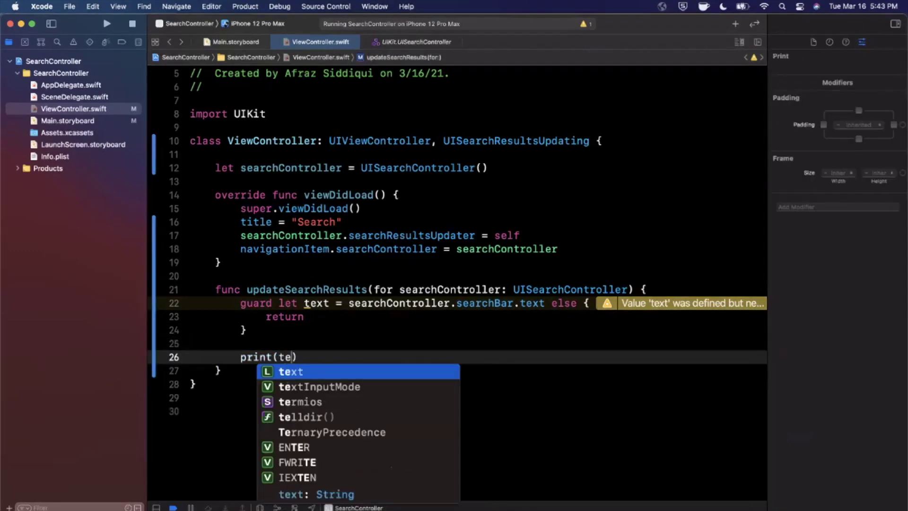
pyautogui.press('Return')
# Run the app, widen the debug console, and type 'Hello search' into the app's search bar.
pyautogui.press('super+r')
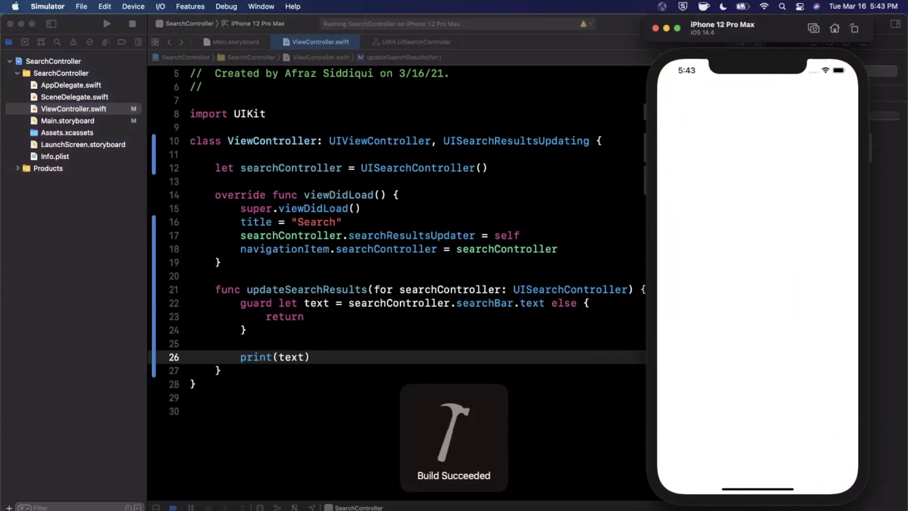
pyautogui.click(306, 357)
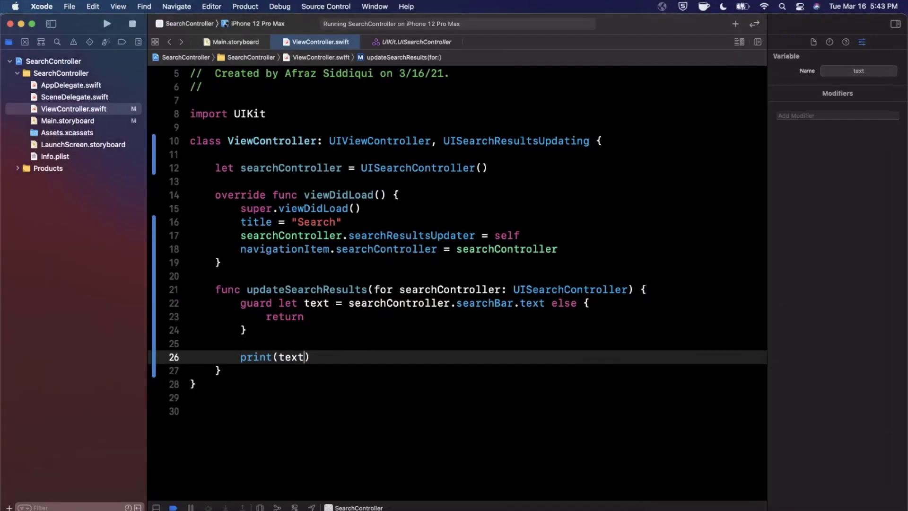
pyautogui.press('super+shift+y')
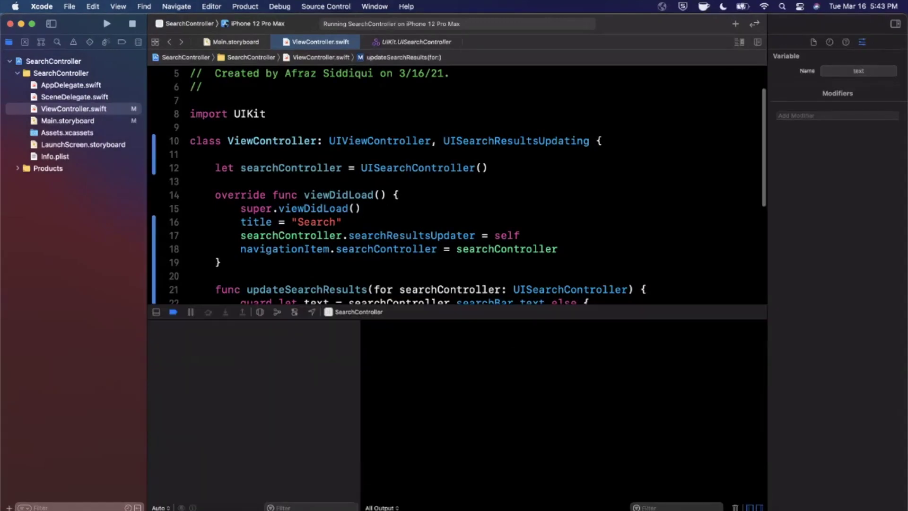
pyautogui.moveTo(361, 327); pyautogui.dragTo(149, 326)
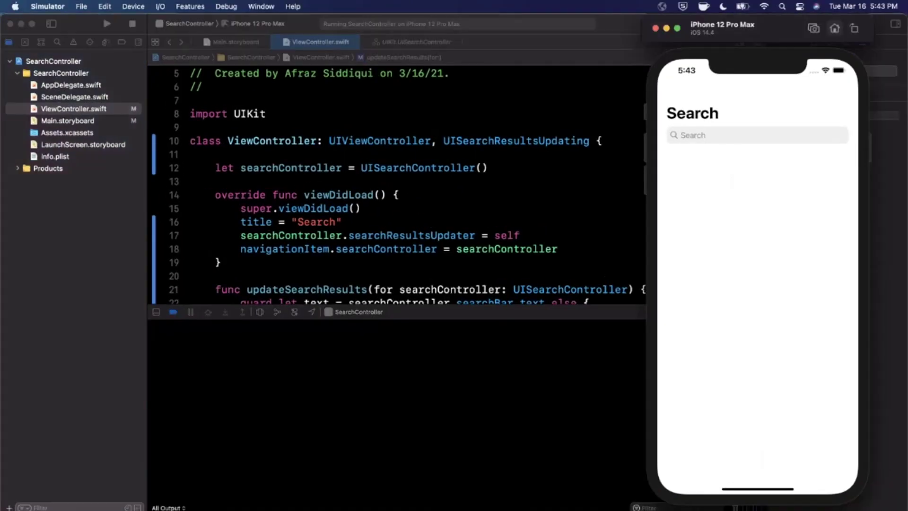
pyautogui.click(710, 135)
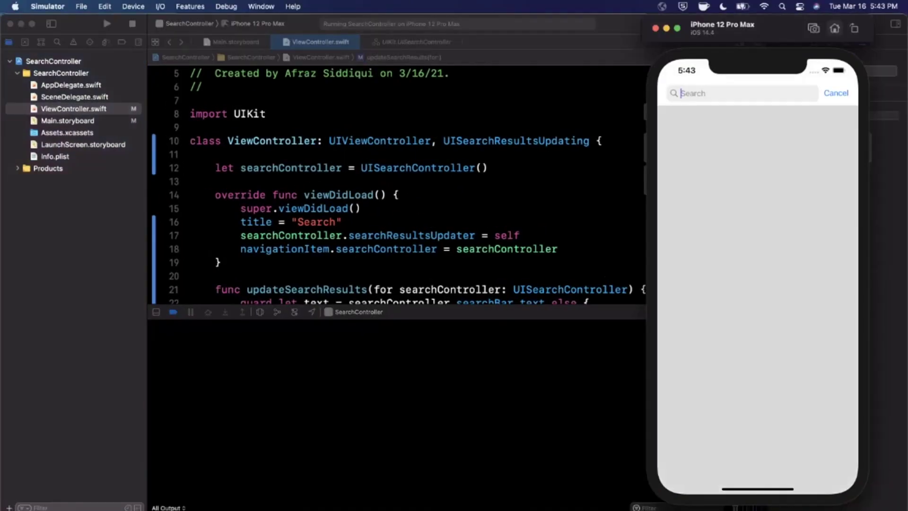
pyautogui.write('Hello')
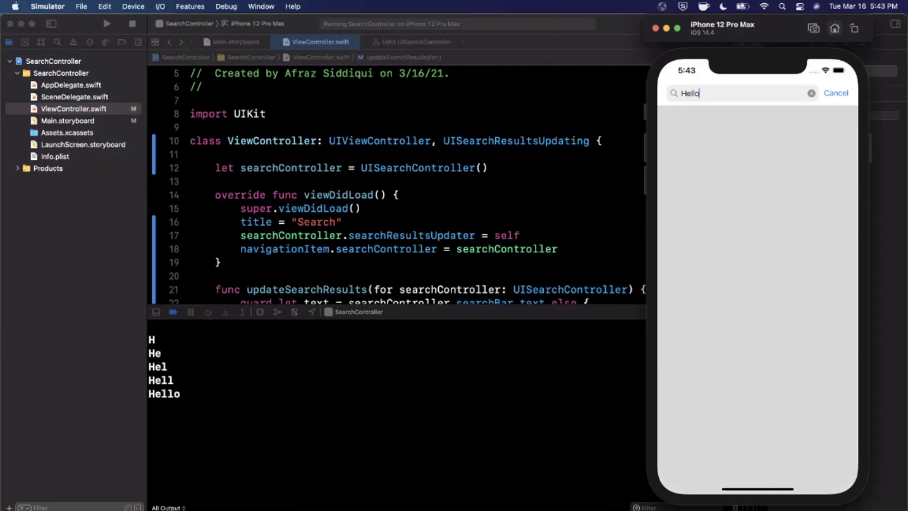
pyautogui.write(' search')
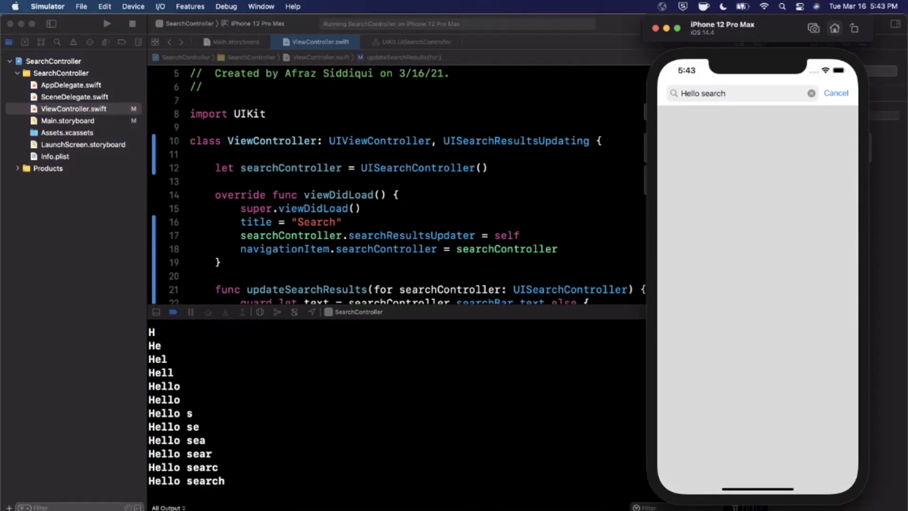
pyautogui.scroll(-2, 398, 184)
pyautogui.scroll(-2, 398, 184)
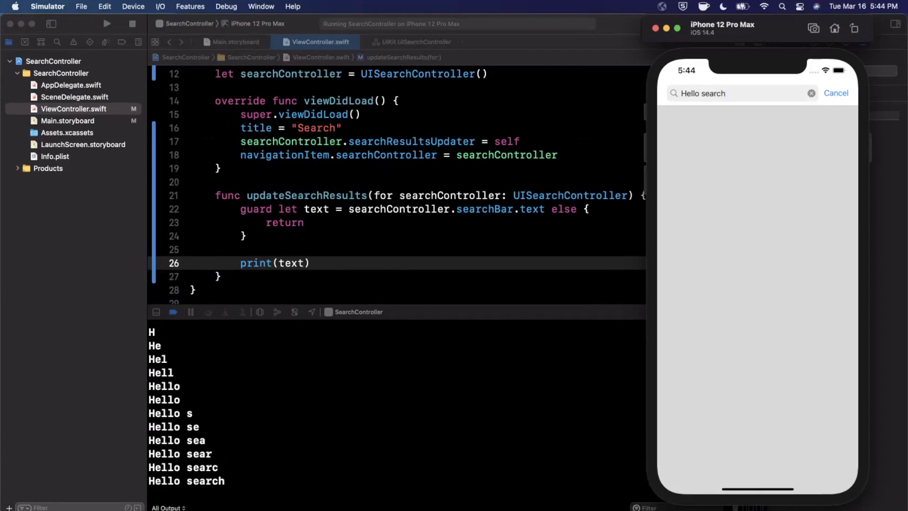
# Change the searchController initializer to UISearchController(searchResultsController: nil).
pyautogui.click(306, 263)
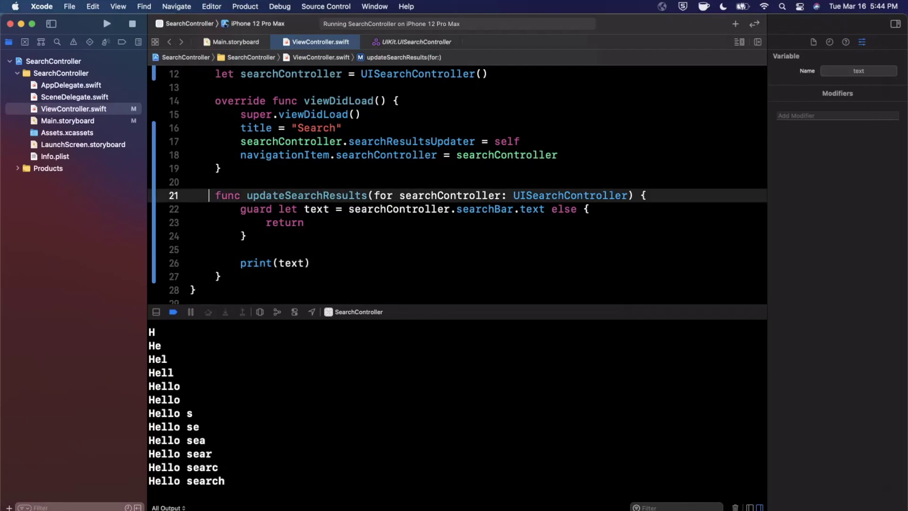
pyautogui.click(259, 264)
pyautogui.doubleClick(291, 263)
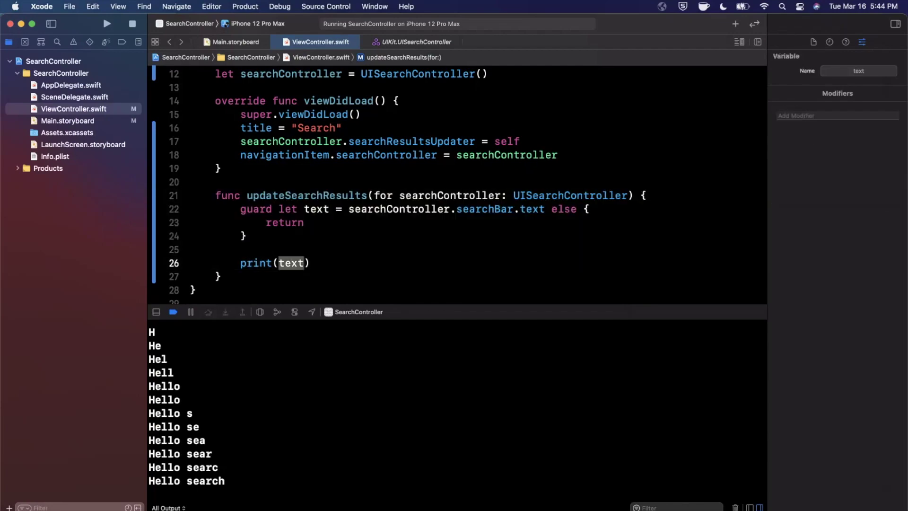
pyautogui.press('Up')
pyautogui.press('Up')
pyautogui.scroll(5, 457, 185)
pyautogui.scroll(2, 458, 185)
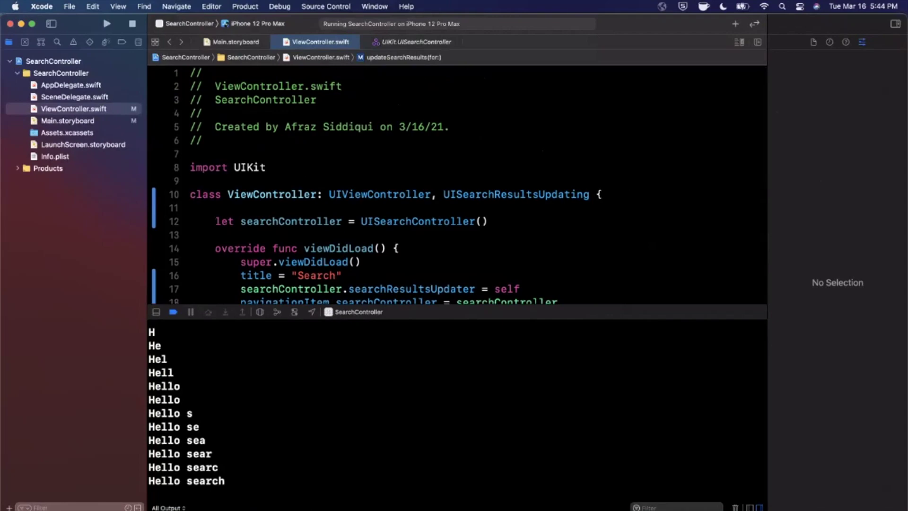
pyautogui.click(487, 220)
pyautogui.press('BackSpace')
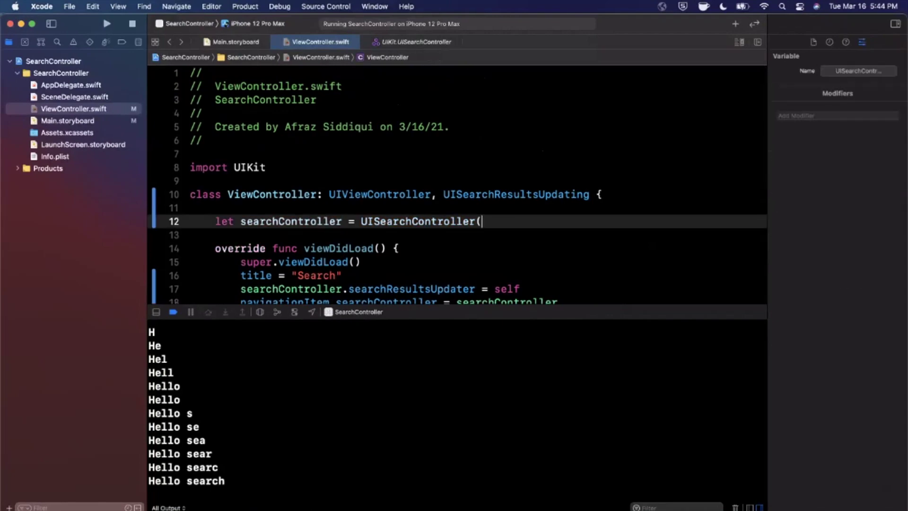
pyautogui.write('res')
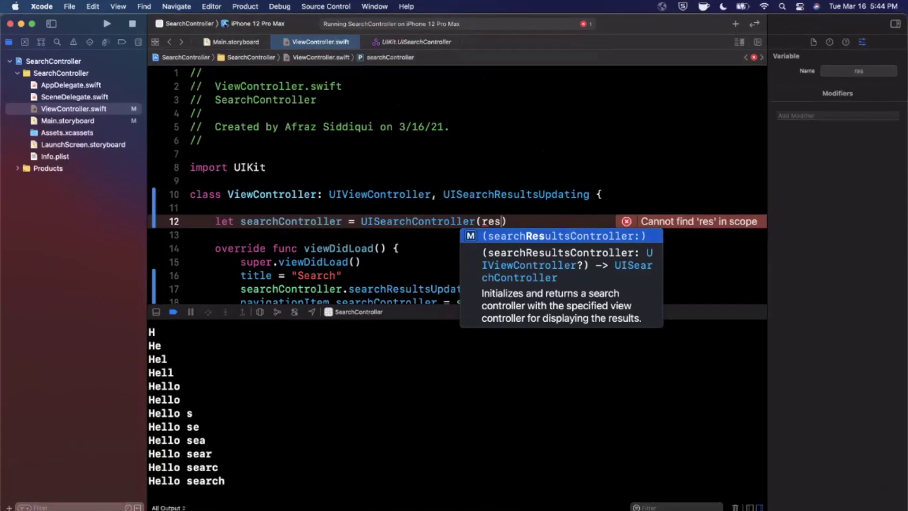
pyautogui.press('Return')
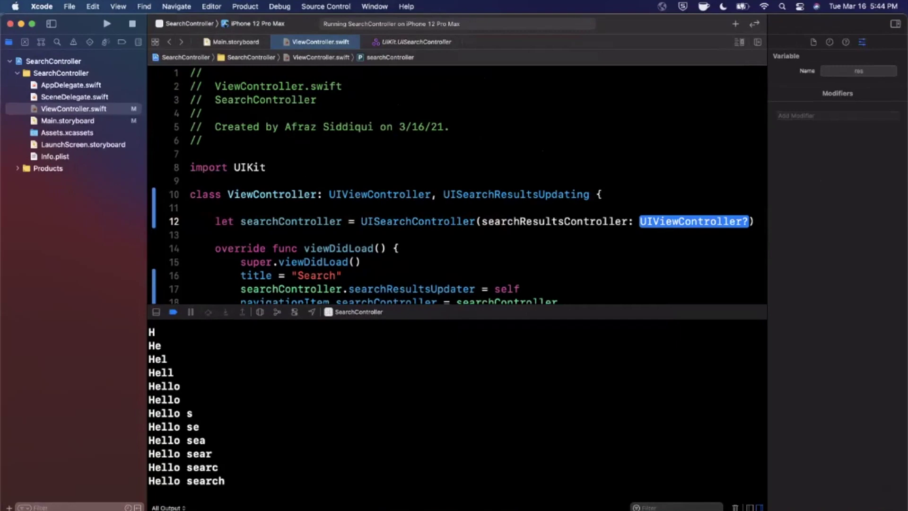
pyautogui.write('nil')
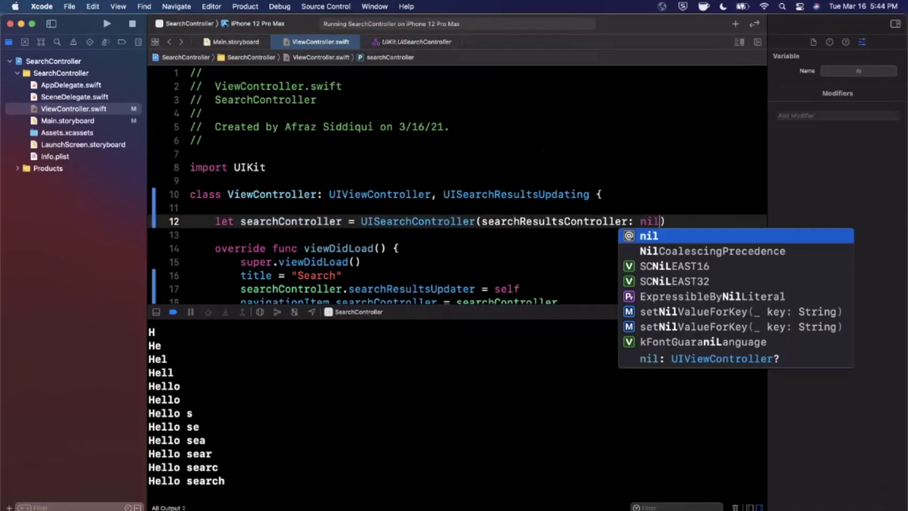
pyautogui.press('Return')
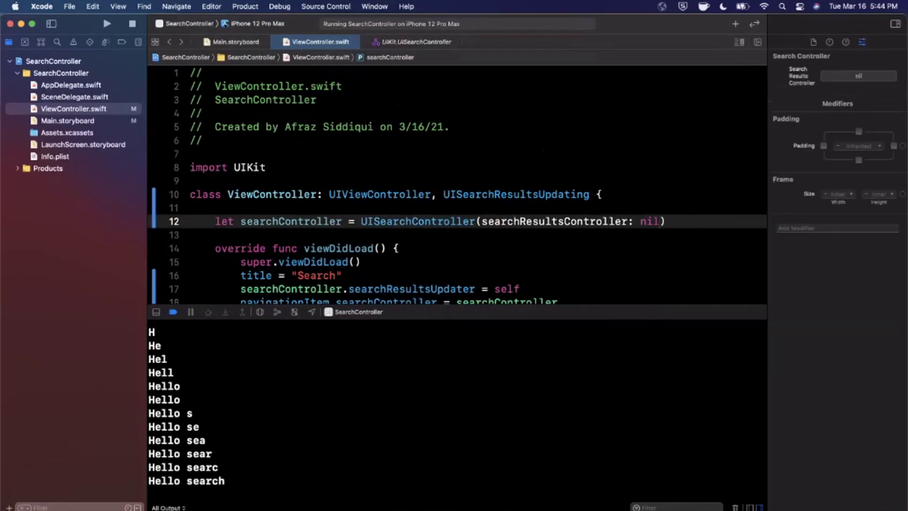
# Insert blank lines above the ViewController class declaration.
pyautogui.press('Up')
pyautogui.press('Up')
pyautogui.press('Up')
pyautogui.press('Return')
pyautogui.press('Return')
pyautogui.press('Up')
pyautogui.write('class ')
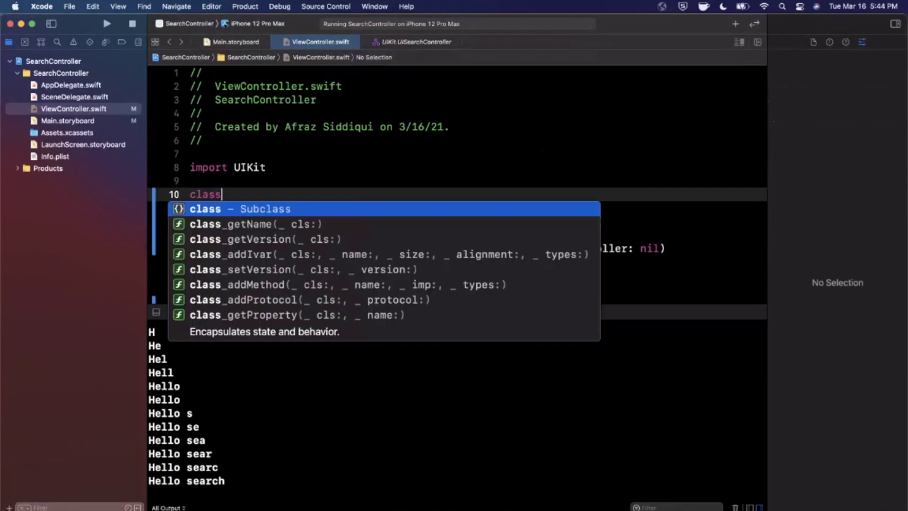
pyautogui.write('ResultsC')
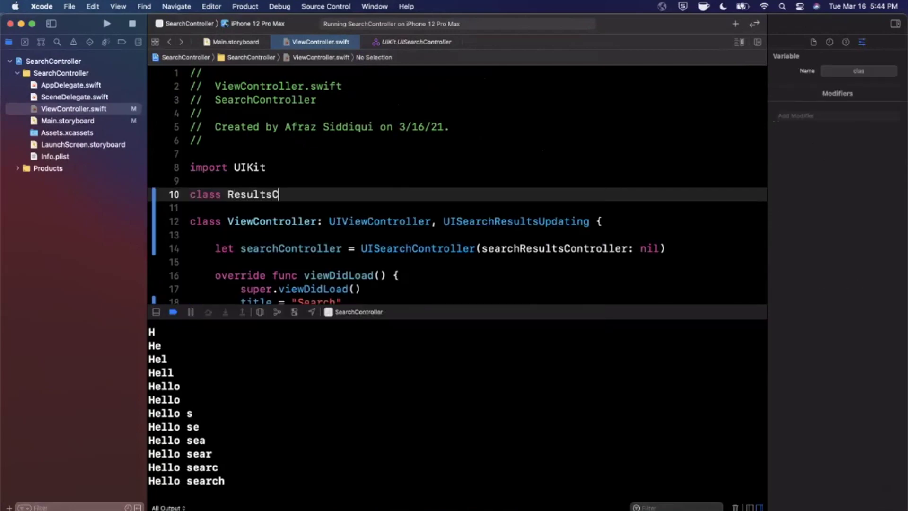
pyautogui.press('BackSpace')
pyautogui.write('VC: ui')
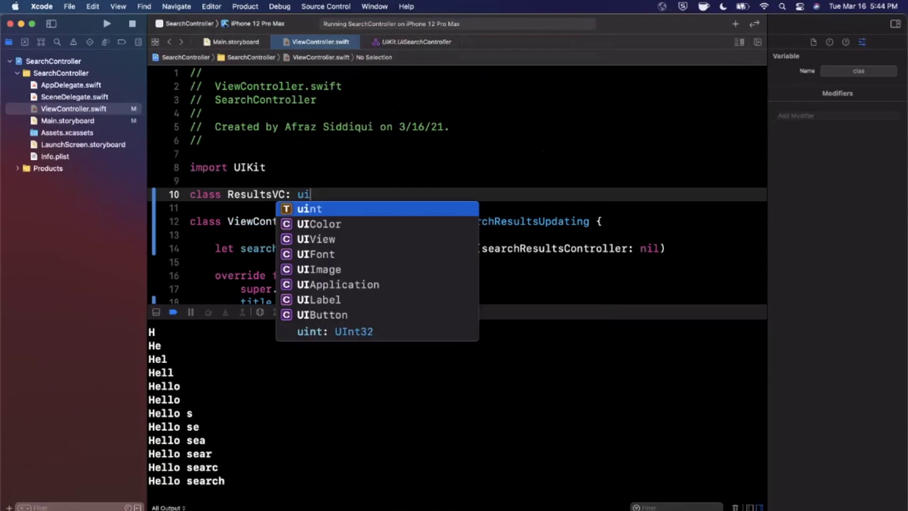
pyautogui.write('viewco')
# Declare a ResultsVC UIViewController subclass whose viewDidLoad sets view.backgroundColor to .systemBlue.
pyautogui.press('Return')
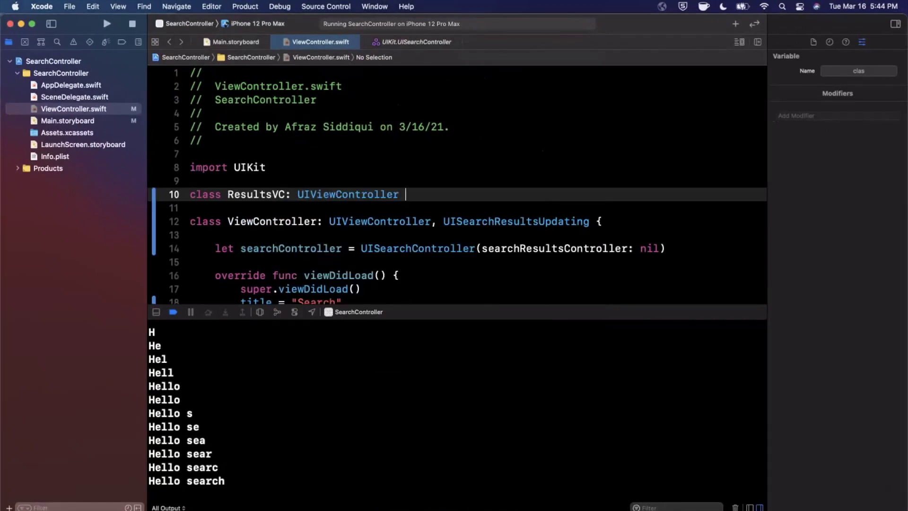
pyautogui.write('{')
pyautogui.press('Return')
pyautogui.press('Return')
pyautogui.write('viewD')
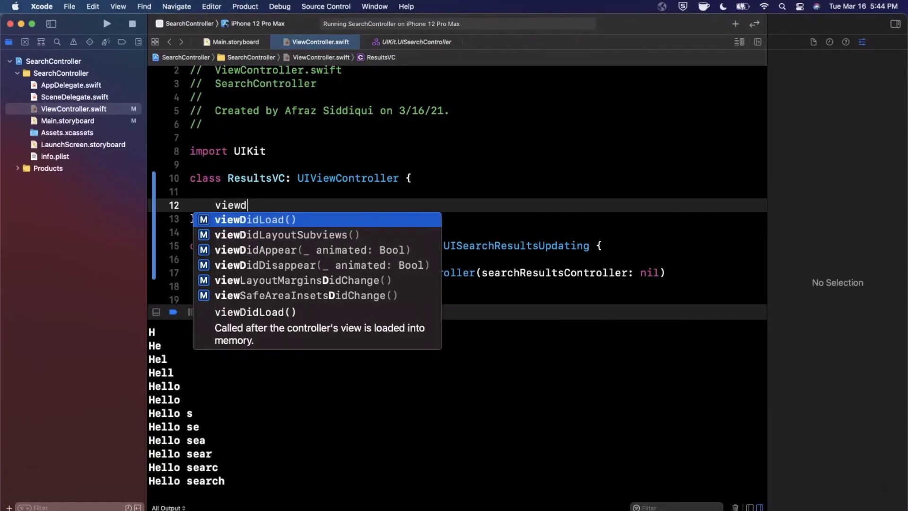
pyautogui.press('Down')
pyautogui.press('Return')
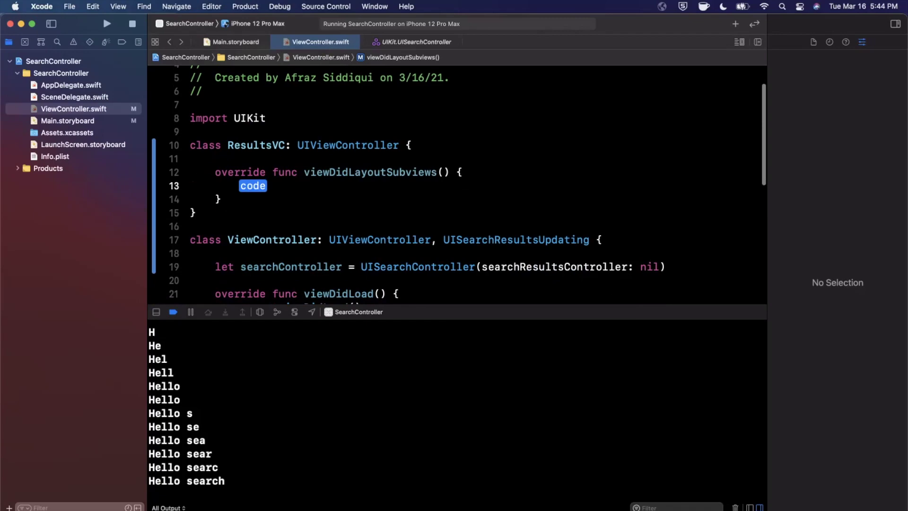
pyautogui.press('super+z')
pyautogui.press('super+z')
pyautogui.write('viewdidl')
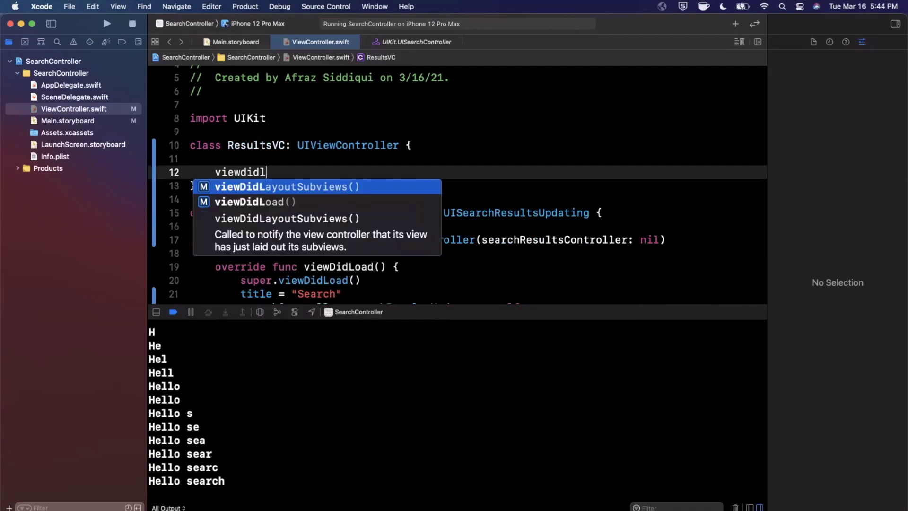
pyautogui.press('Down')
pyautogui.press('Return')
pyautogui.write('super.viewdi')
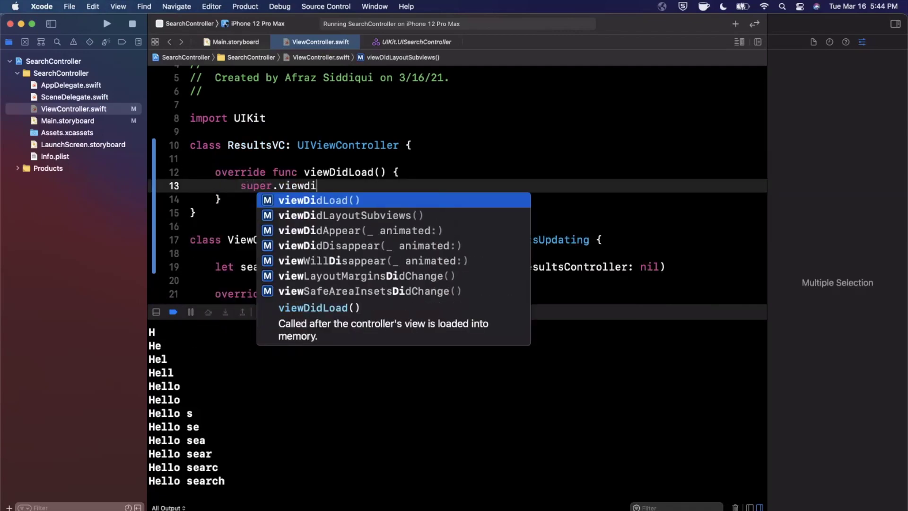
pyautogui.press('Return')
pyautogui.press('Return')
pyautogui.write('view.ba')
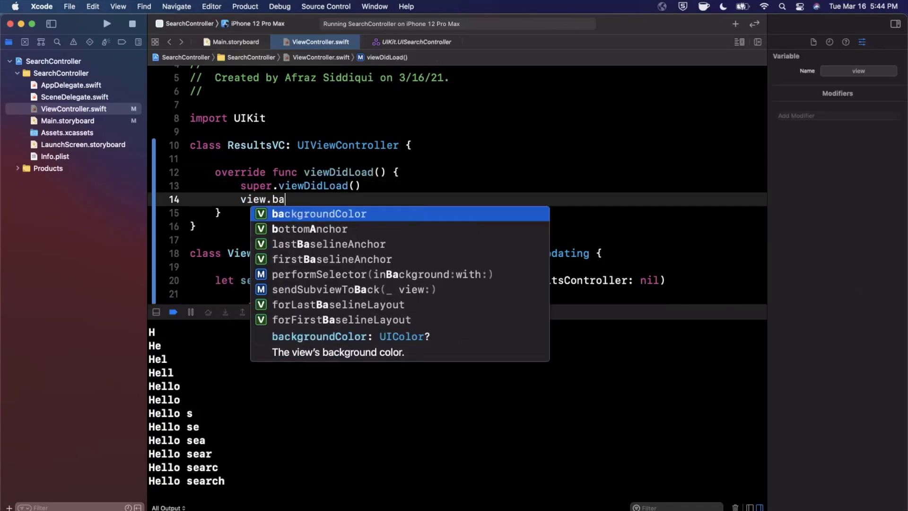
pyautogui.press('Return')
pyautogui.write('= .system')
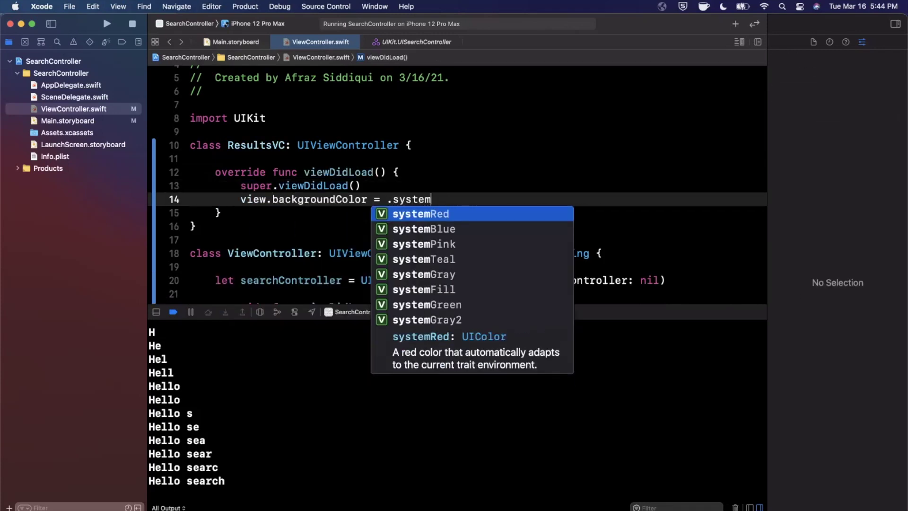
pyautogui.write('Blue')
pyautogui.press('Return')
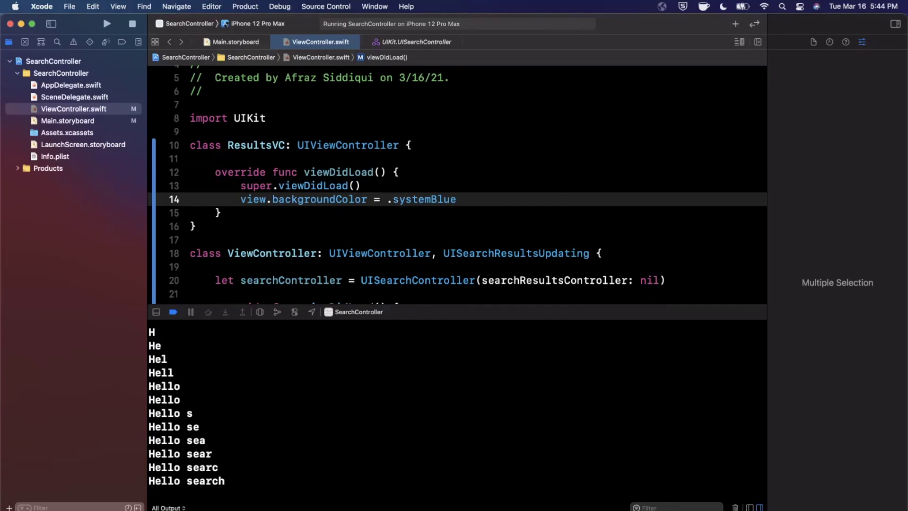
# Pass ResultsVC() instead of nil as the searchResultsController and rebuild the app.
pyautogui.doubleClick(348, 145)
pyautogui.doubleClick(256, 145)
pyautogui.scroll(-2, 256, 144)
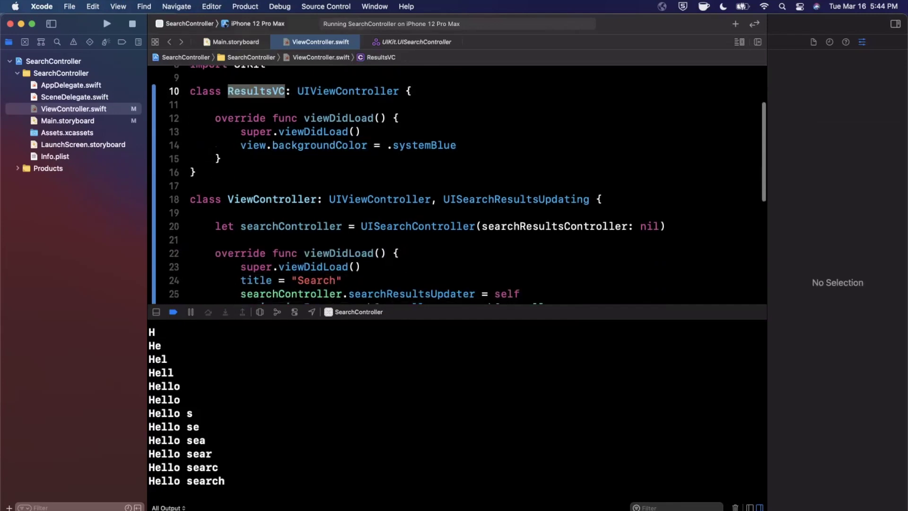
pyautogui.scroll(-2, 460, 184)
pyautogui.scroll(-3, 459, 184)
pyautogui.doubleClick(650, 158)
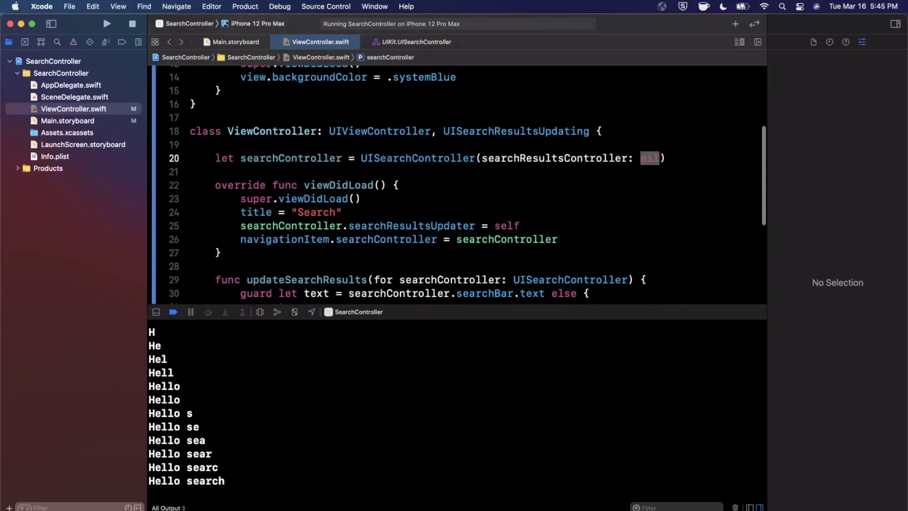
pyautogui.write('ResultsVC()')
pyautogui.press('Right')
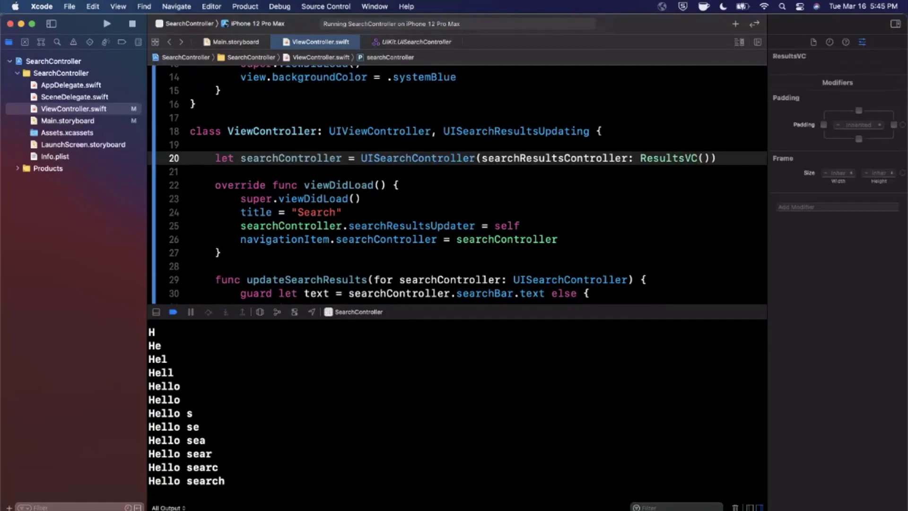
pyautogui.scroll(-2, 458, 184)
pyautogui.scroll(-2, 457, 184)
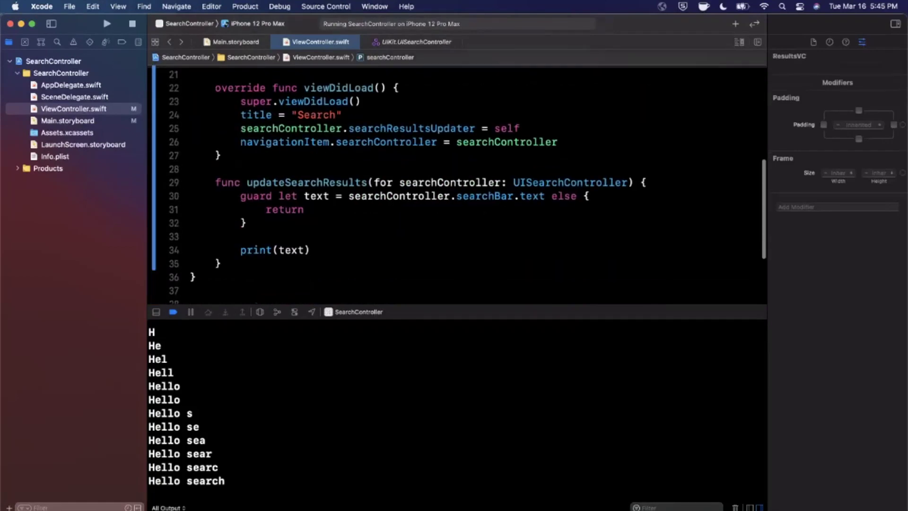
pyautogui.press('super+r')
pyautogui.scroll(2, 458, 185)
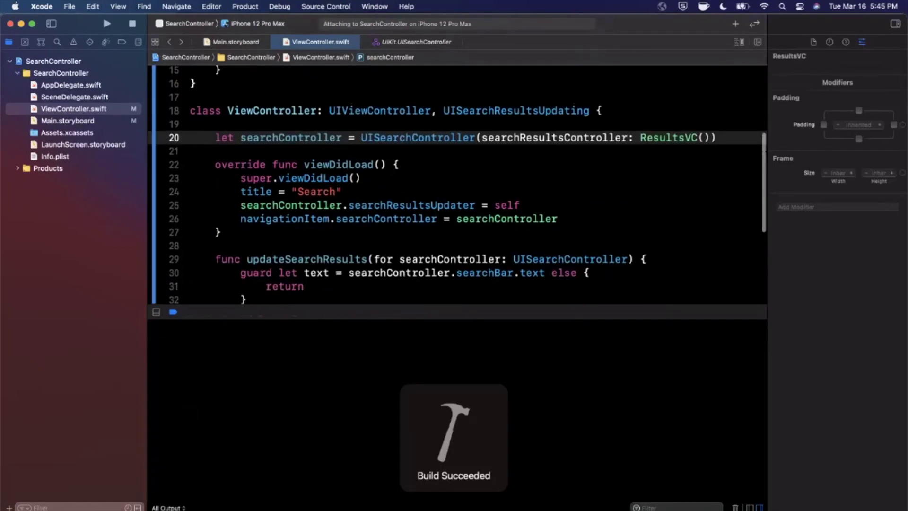
# In the Simulator, type T, delete it, then refocus the search field to type F.
pyautogui.press('super+Tab')
pyautogui.hotkey('ctrl', 'Up')
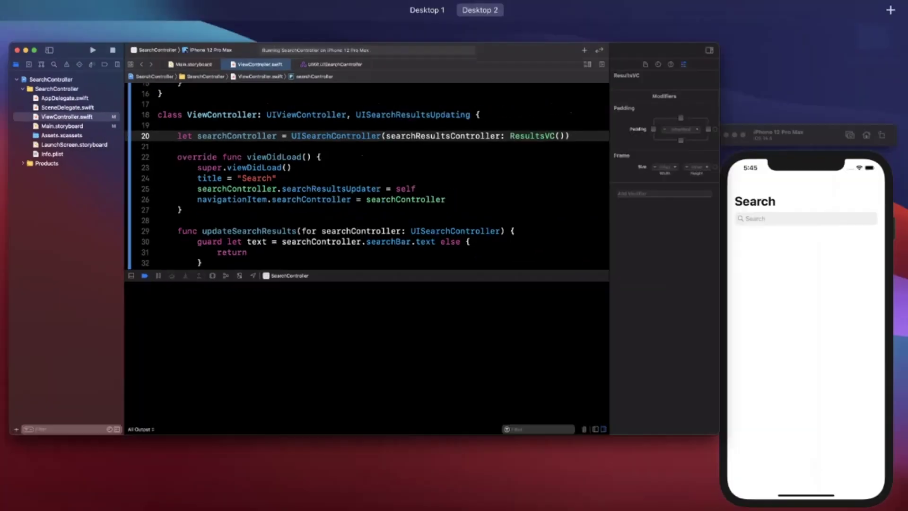
pyautogui.click(738, 135)
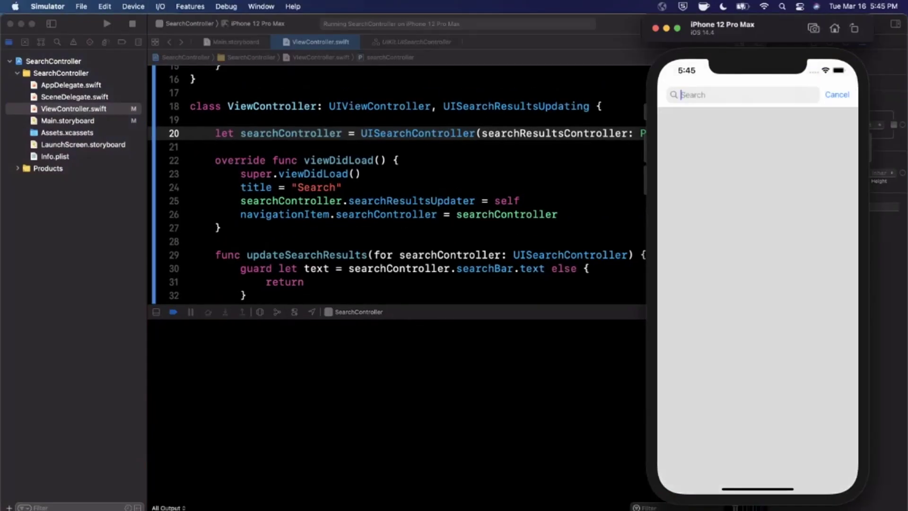
pyautogui.write('T')
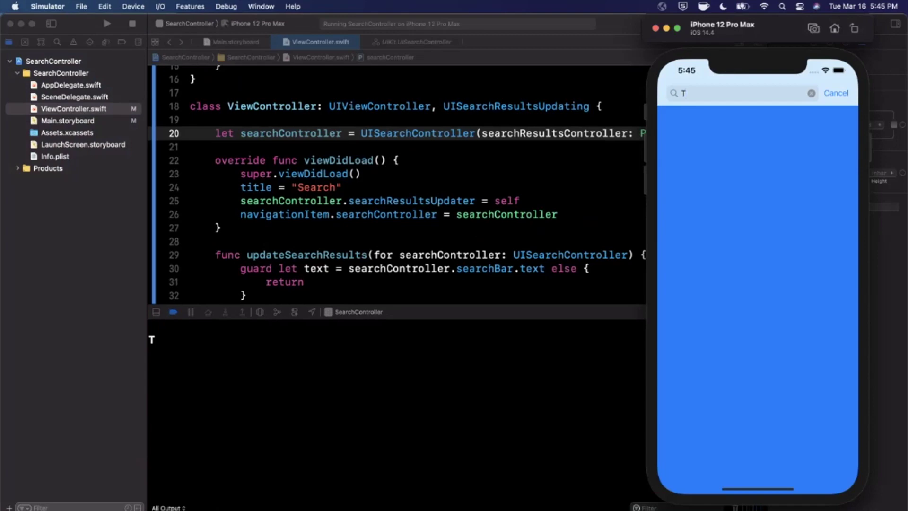
pyautogui.press('BackSpace')
pyautogui.write('T')
pyautogui.press('BackSpace')
pyautogui.write('T')
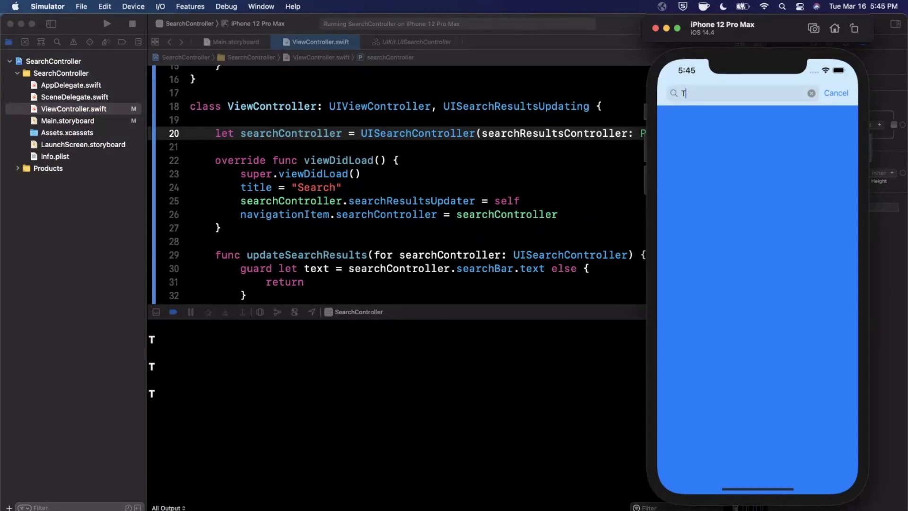
pyautogui.press('BackSpace')
pyautogui.click(681, 93)
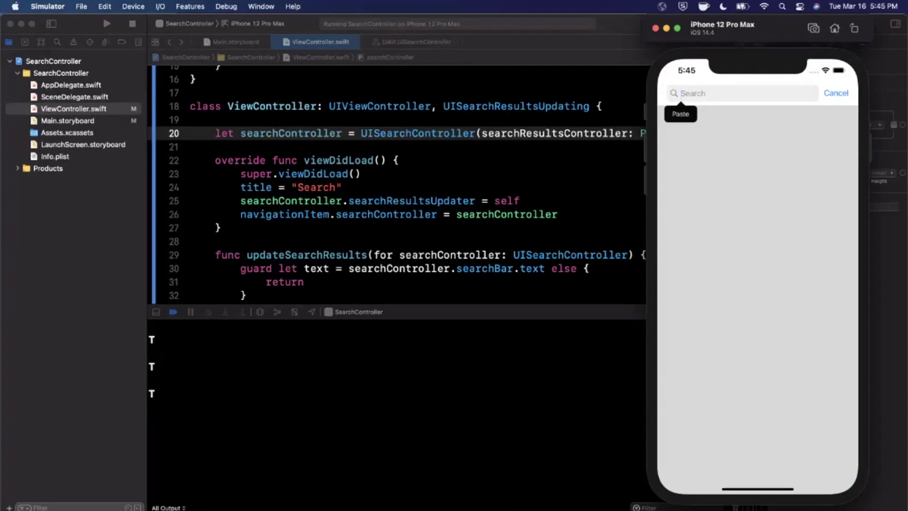
pyautogui.write('F')
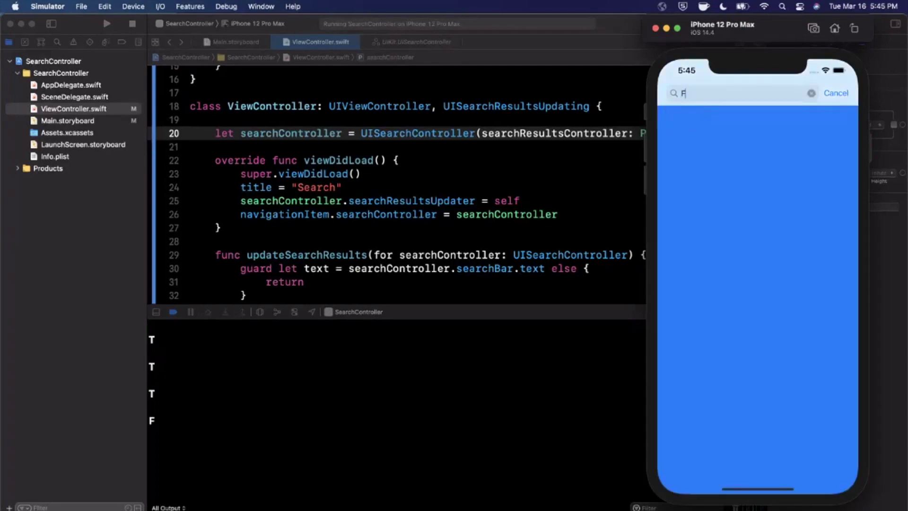
pyautogui.scroll(-5, 398, 185)
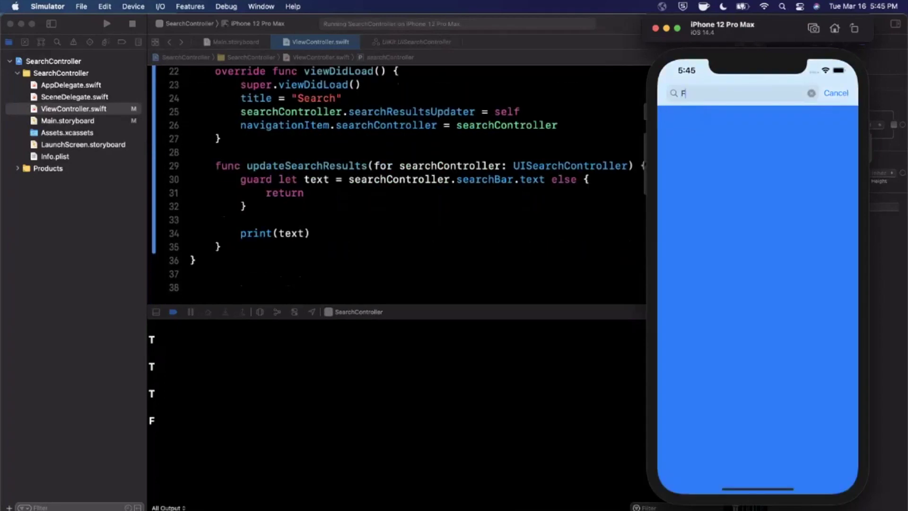
pyautogui.scroll(-1, 398, 184)
# After the guard block, cast searchController.searchResultsController to ResultsVC as vc.
pyautogui.press('super+Tab')
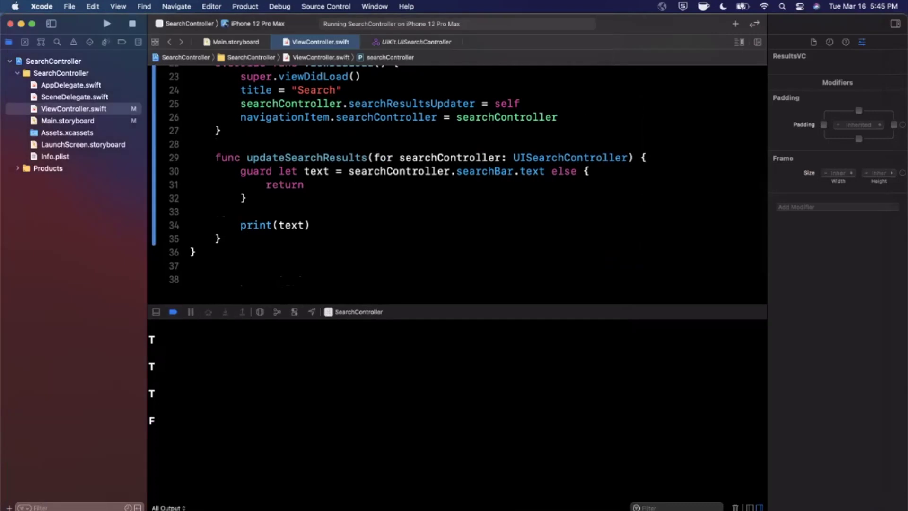
pyautogui.click(242, 212)
pyautogui.press('Return')
pyautogui.press('Up')
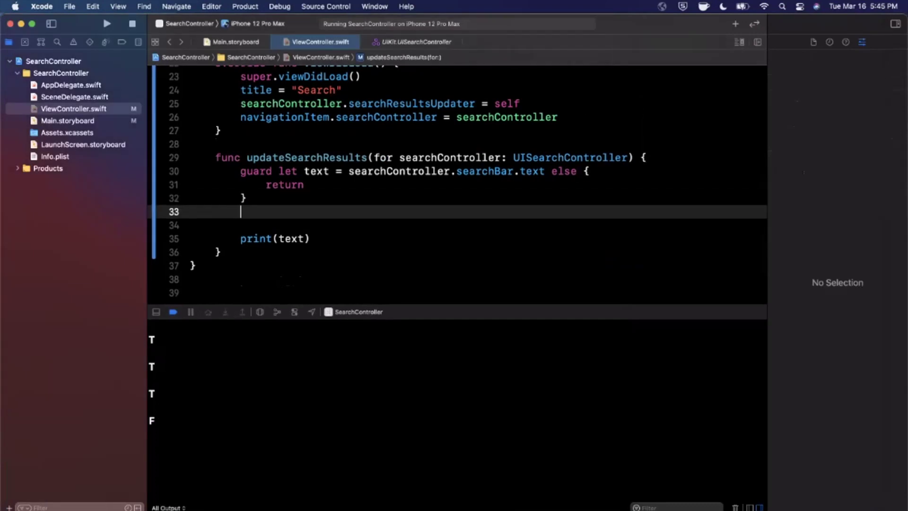
pyautogui.write('searc')
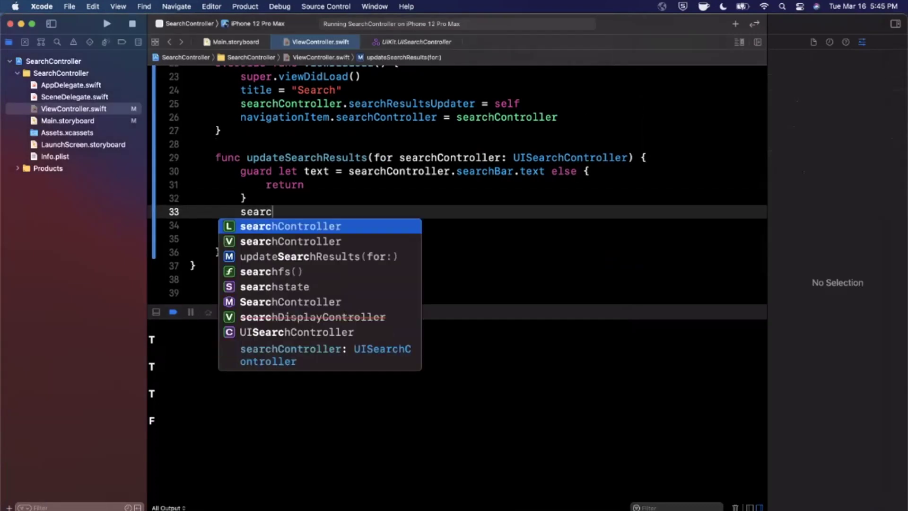
pyautogui.write('h')
pyautogui.press('Return')
pyautogui.write('.re')
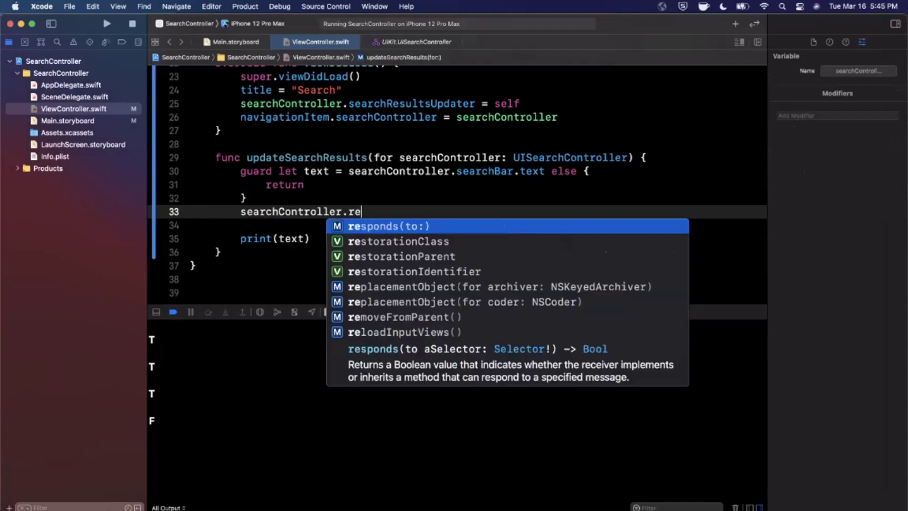
pyautogui.press('Return')
pyautogui.press('BackSpace')
pyautogui.press('BackSpace')
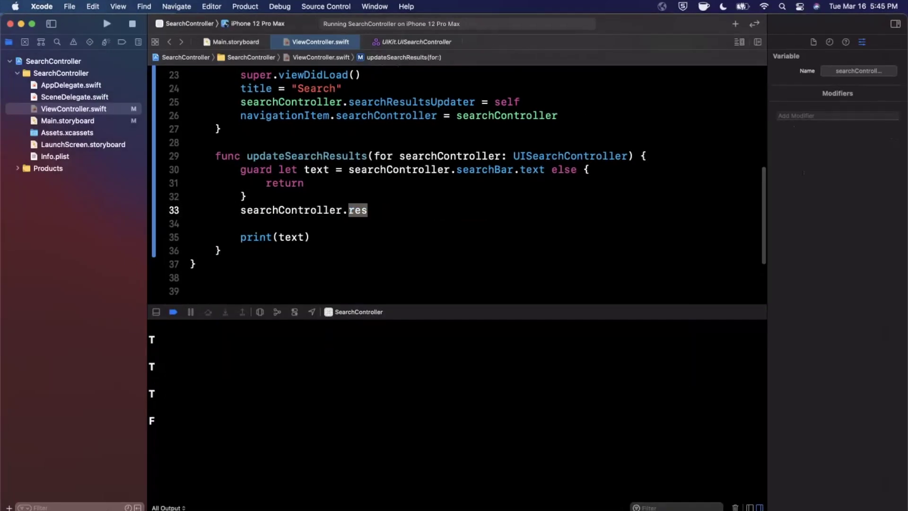
pyautogui.write('searchRes')
pyautogui.press('Up')
pyautogui.press('Return')
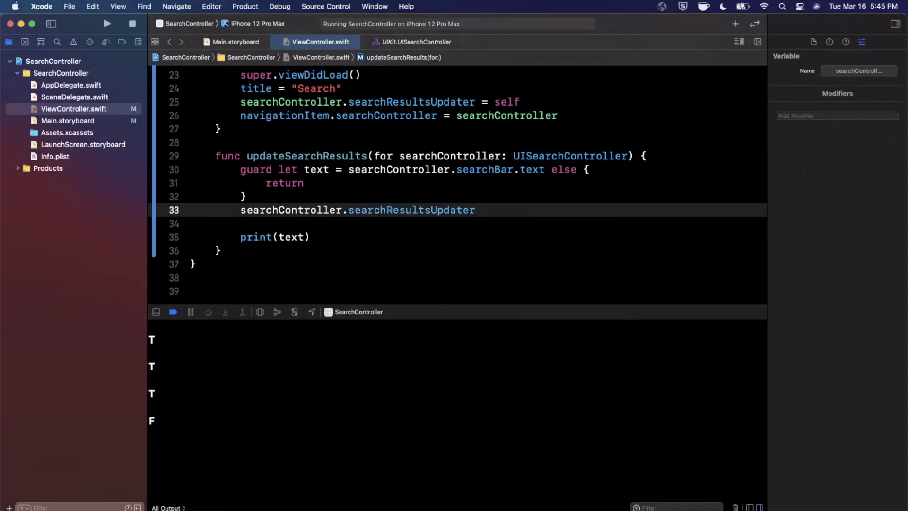
pyautogui.hotkey('alt', 'shift', 'Left')
pyautogui.write('res')
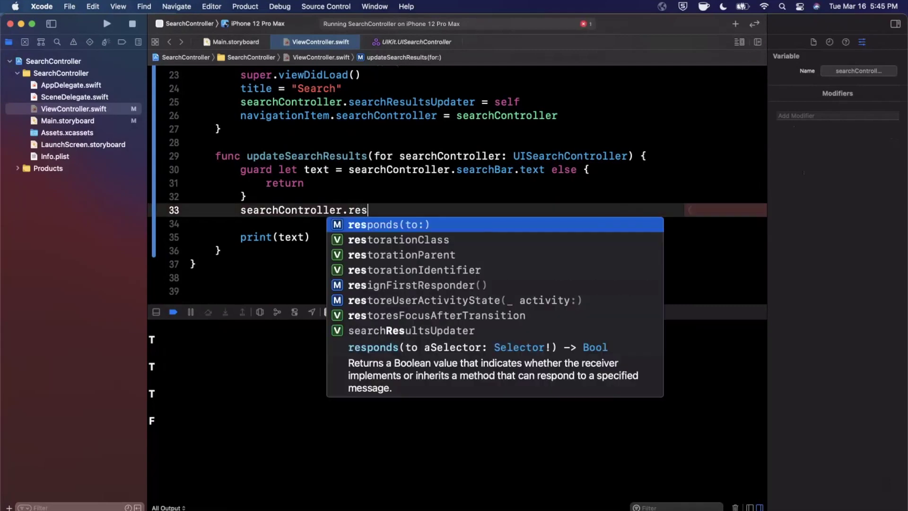
pyautogui.write('ultscon')
pyautogui.press('Down')
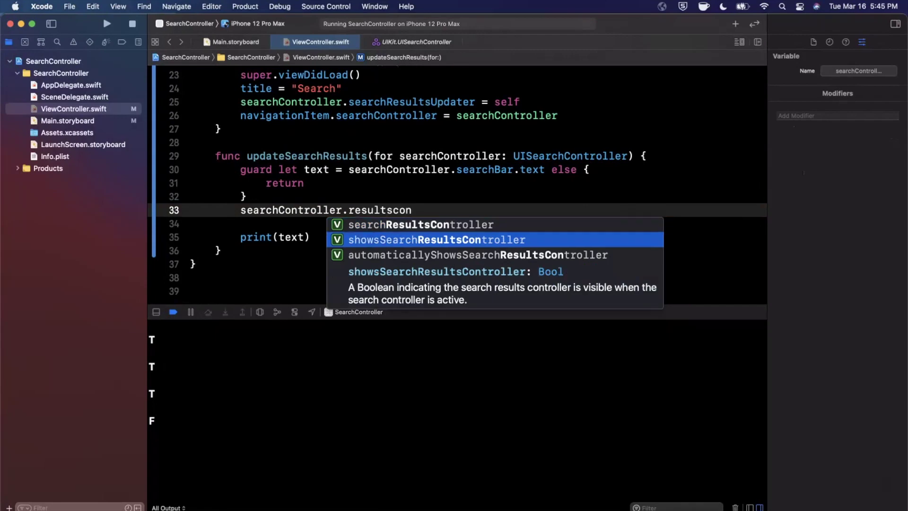
pyautogui.press('Up')
pyautogui.press('Return')
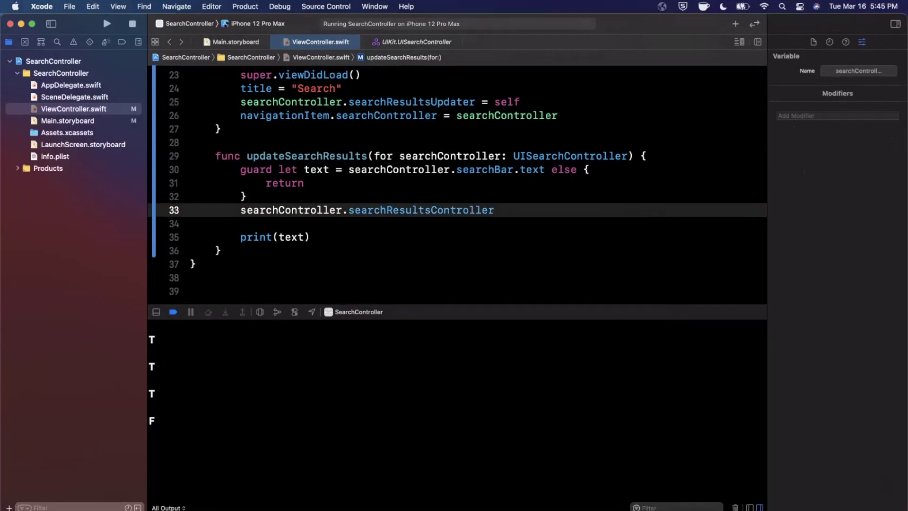
pyautogui.write(' as?')
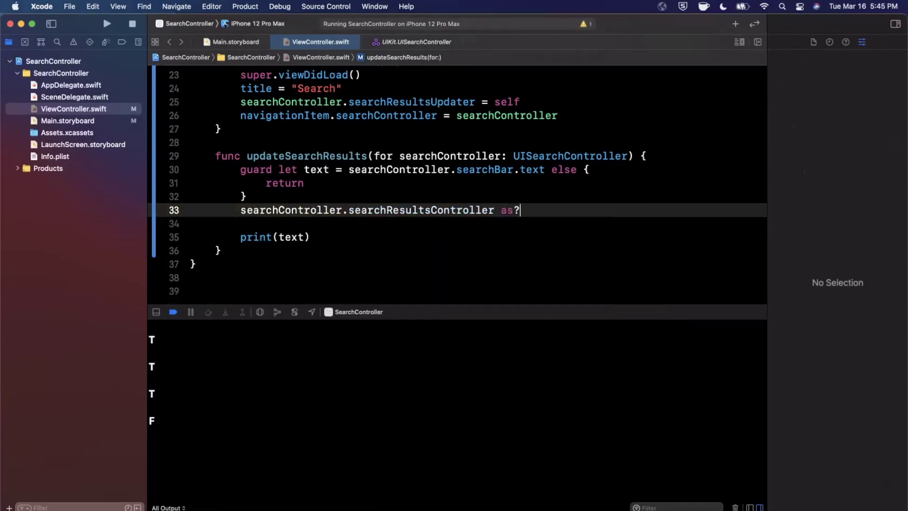
pyautogui.write(' R')
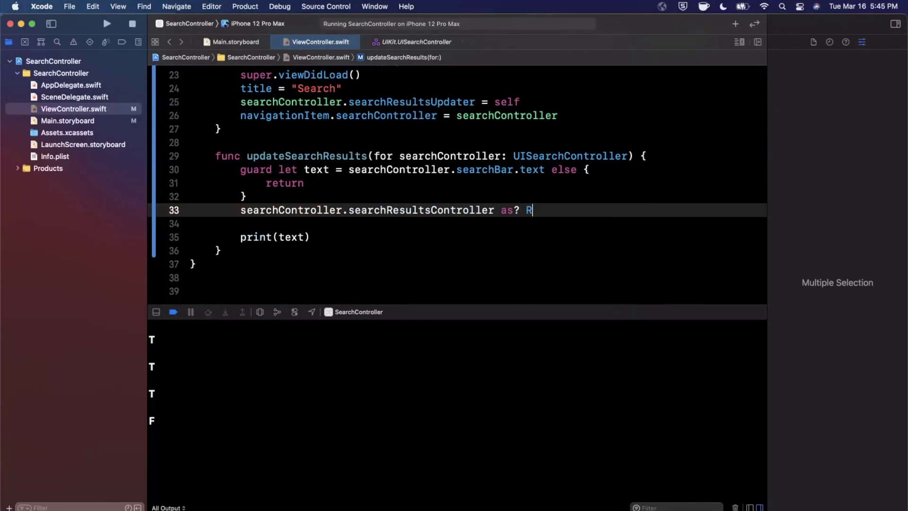
pyautogui.write('esultv')
pyautogui.press('Return')
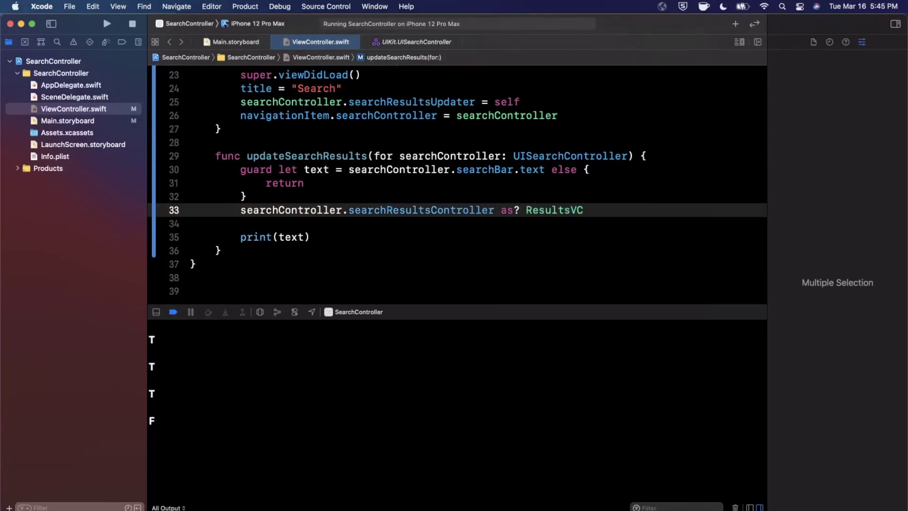
# Add vc?.view.backgroundColor = .yellow below the cast and run the app.
pyautogui.press('super+Left')
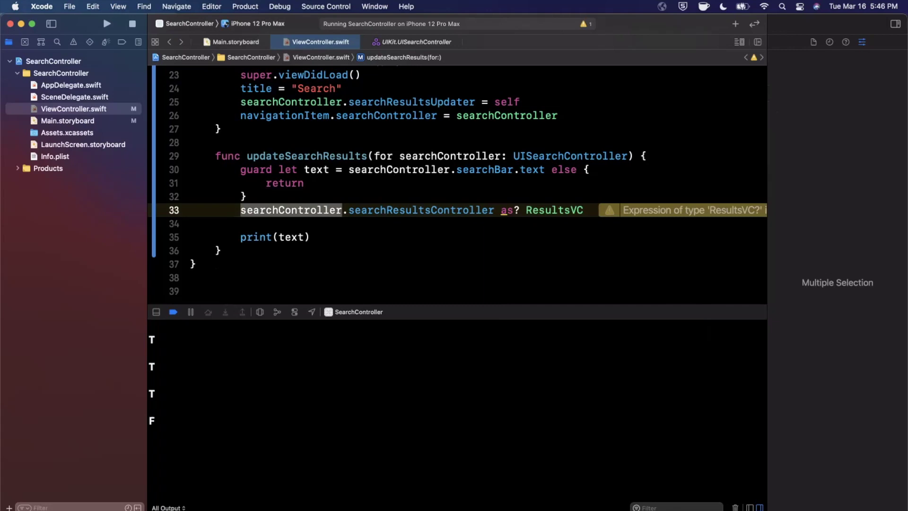
pyautogui.write('let vc =')
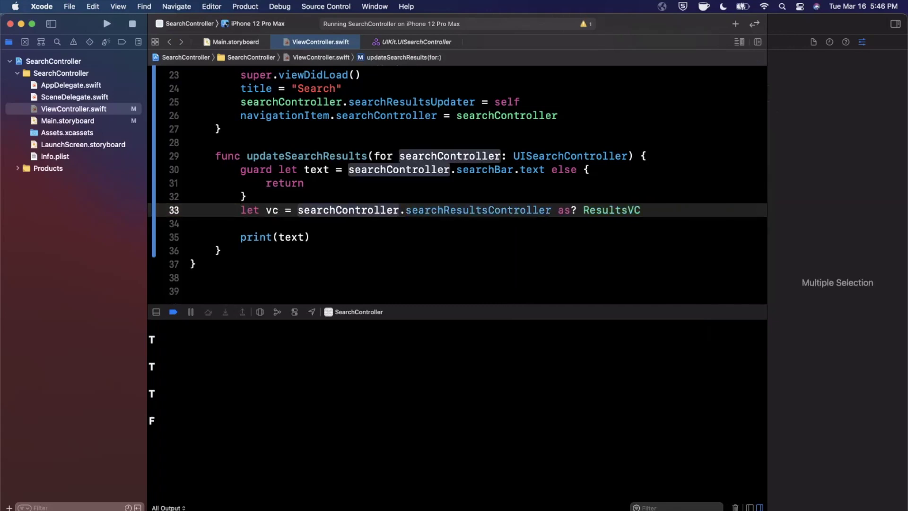
pyautogui.press('super+Right')
pyautogui.press('Return')
pyautogui.write('vc.')
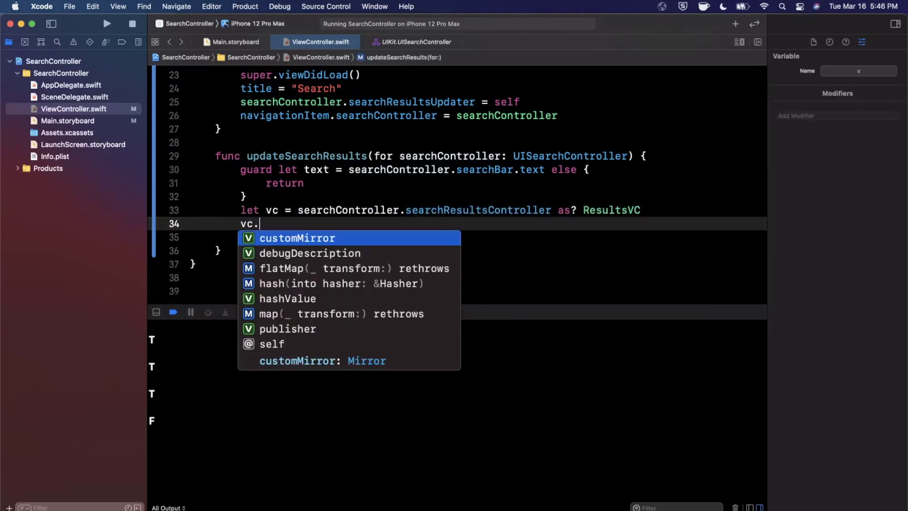
pyautogui.write('view.')
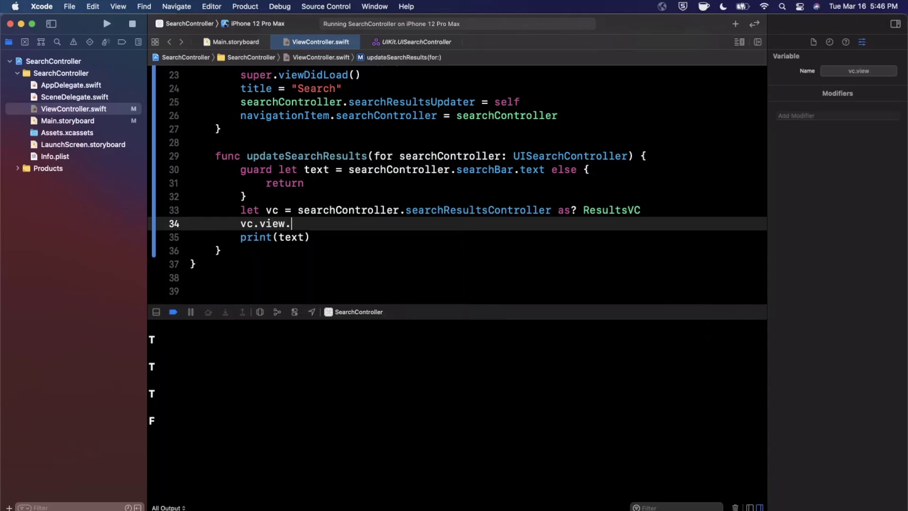
pyautogui.write('back')
pyautogui.hotkey('alt', 'Left')
pyautogui.hotkey('alt', 'Left')
pyautogui.press('Left')
pyautogui.write('?')
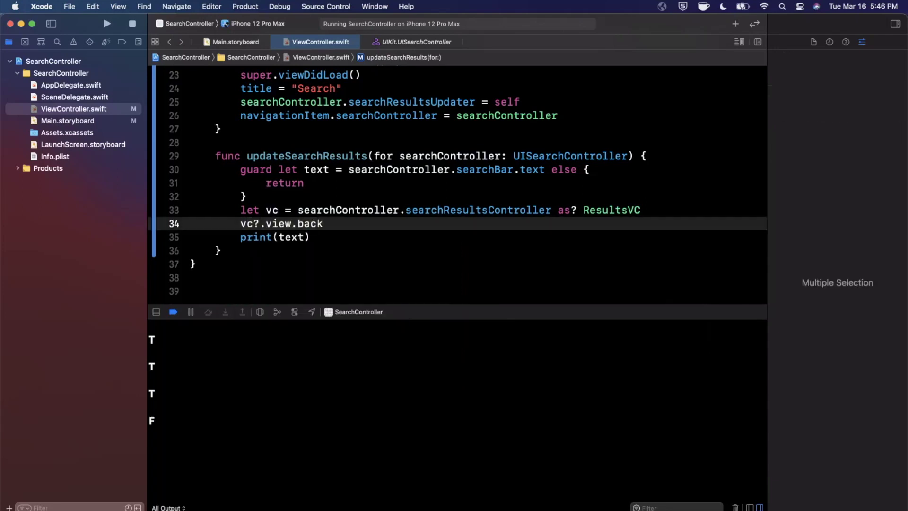
pyautogui.press('super+Right')
pyautogui.hotkey('alt', 'shift', 'Left')
pyautogui.write('b')
pyautogui.press('Down')
pyautogui.press('Return')
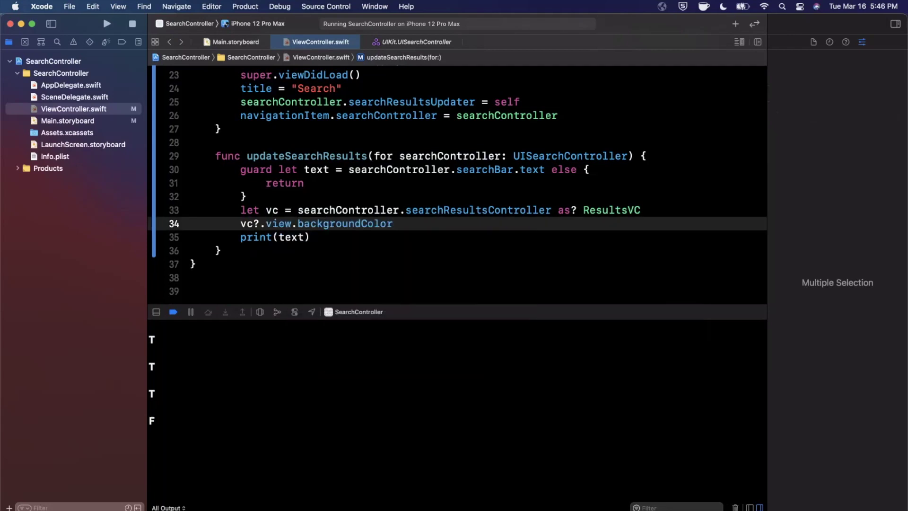
pyautogui.write(' = .yel')
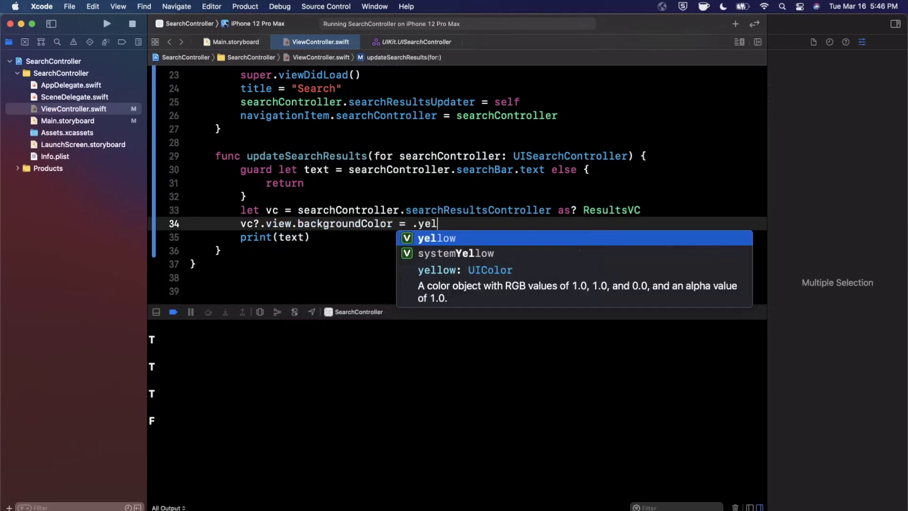
pyautogui.press('Return')
pyautogui.press('super+r')
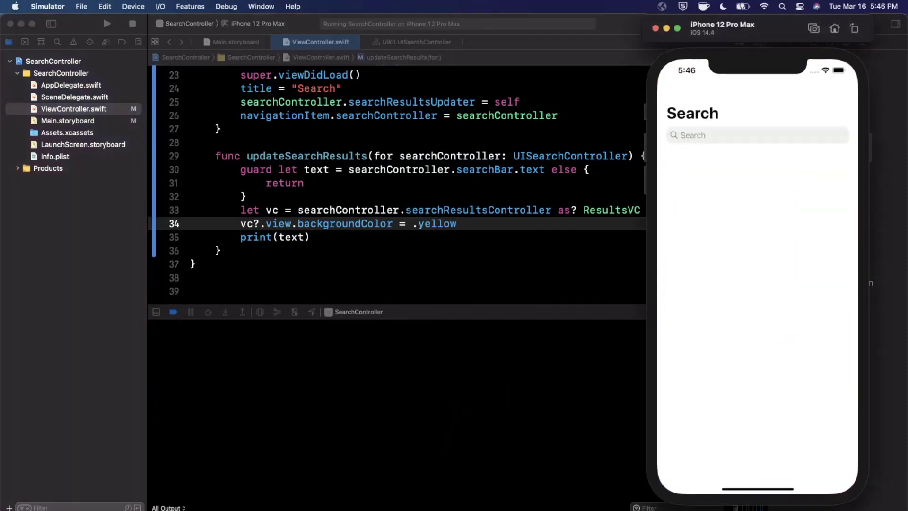
# Type F to see the yellow results screen, clear it, and switch back to Xcode.
pyautogui.click(758, 135)
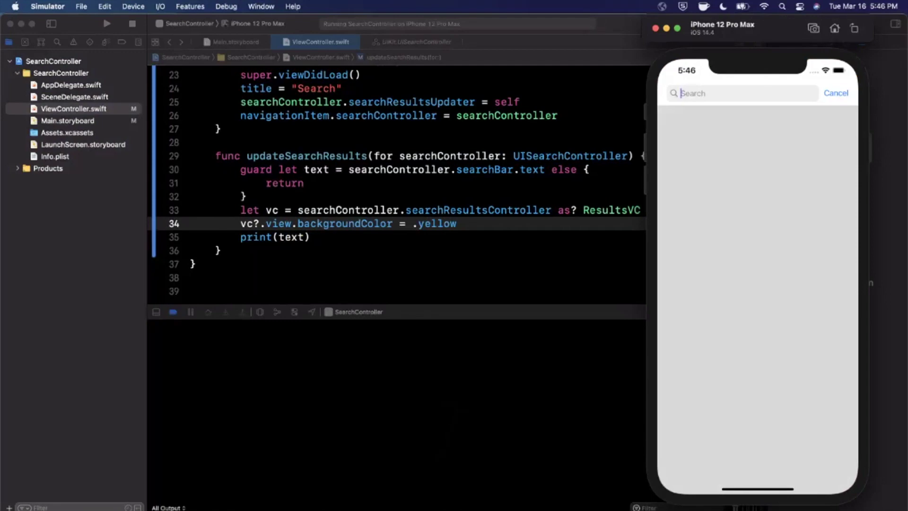
pyautogui.write('F')
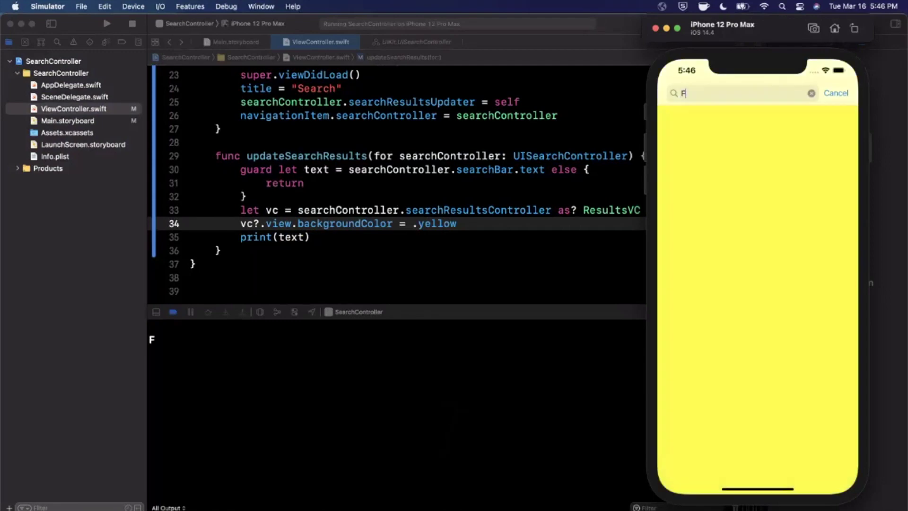
pyautogui.press('BackSpace')
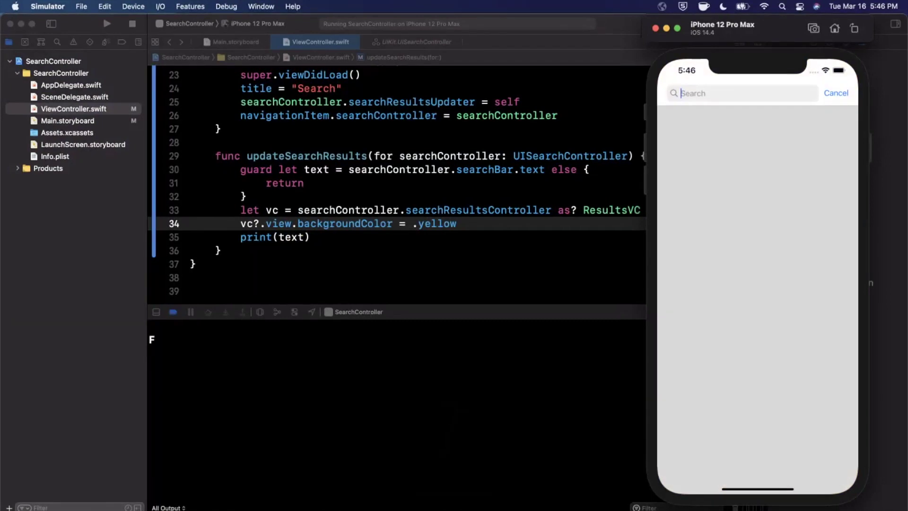
pyautogui.press('super+Tab')
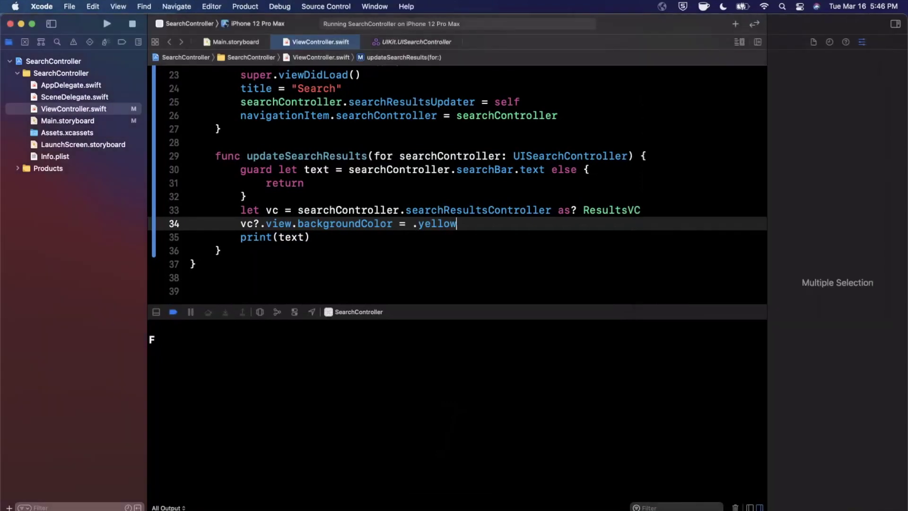
# Add searchController.searchBar.delegate = self above the searchResultsUpdater line and collapse the debug area.
pyautogui.moveTo(454, 312); pyautogui.dragTo(454, 454)
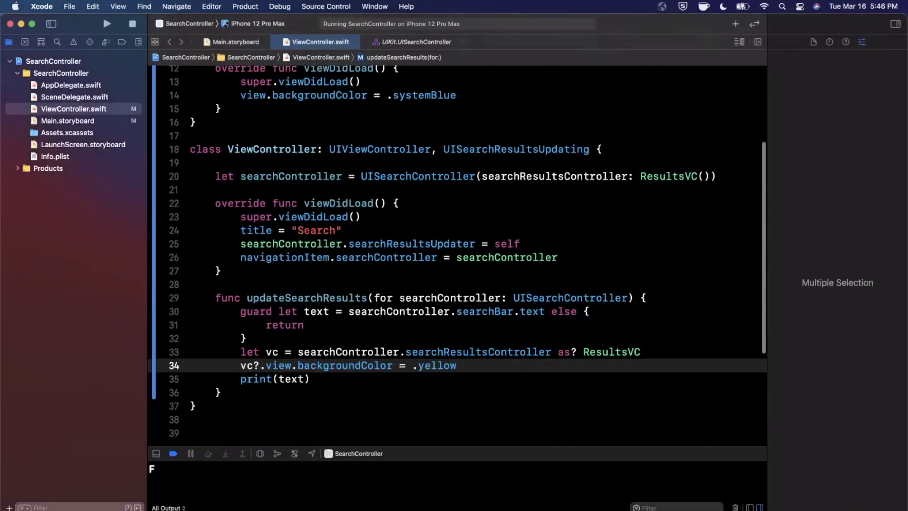
pyautogui.scroll(3, 454, 255)
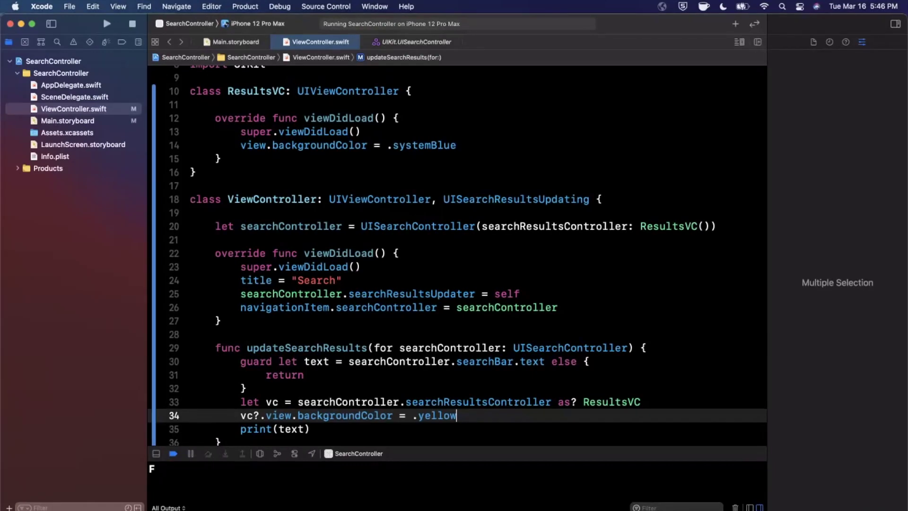
pyautogui.scroll(-2, 457, 255)
pyautogui.click(241, 263)
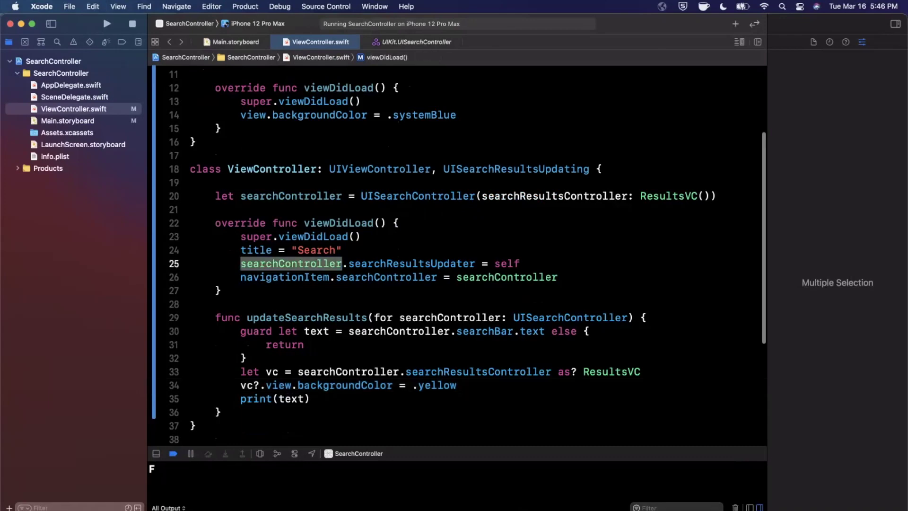
pyautogui.press('Return')
pyautogui.press('Up')
pyautogui.write('searchController.searchBar')
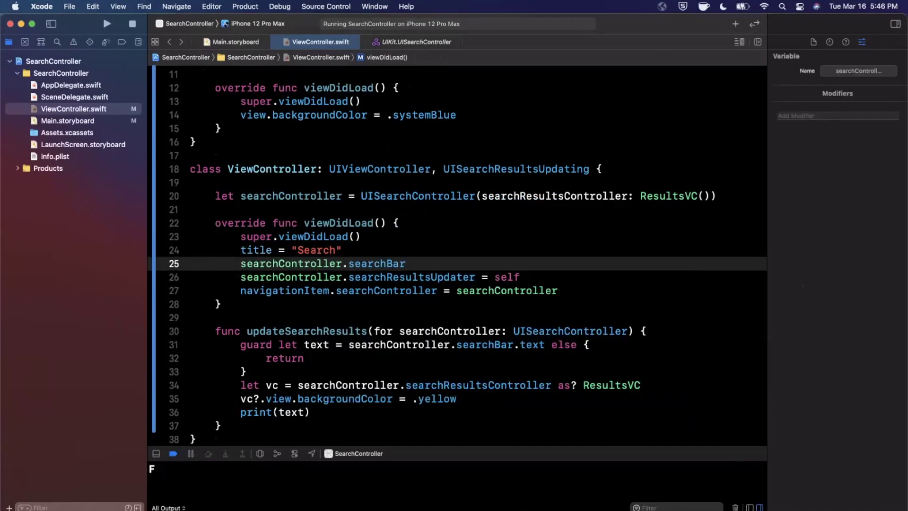
pyautogui.write('.dee')
pyautogui.press('BackSpace')
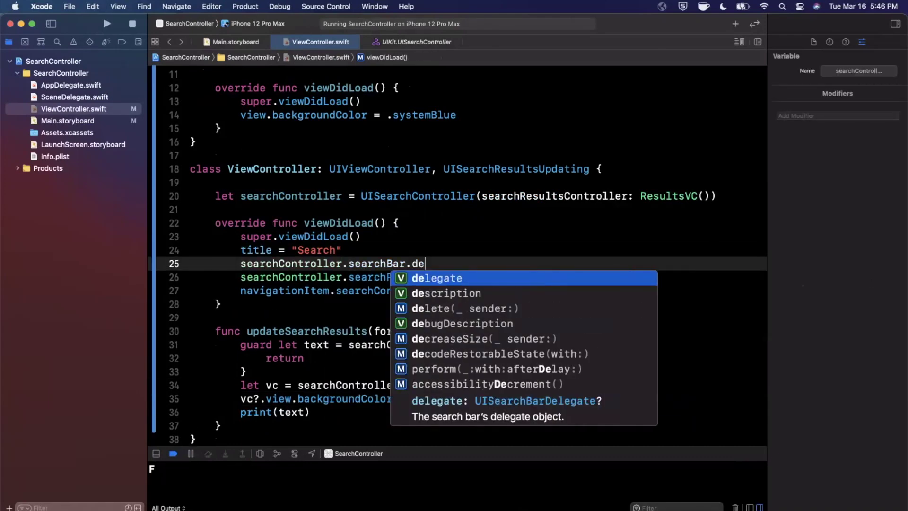
pyautogui.write('le')
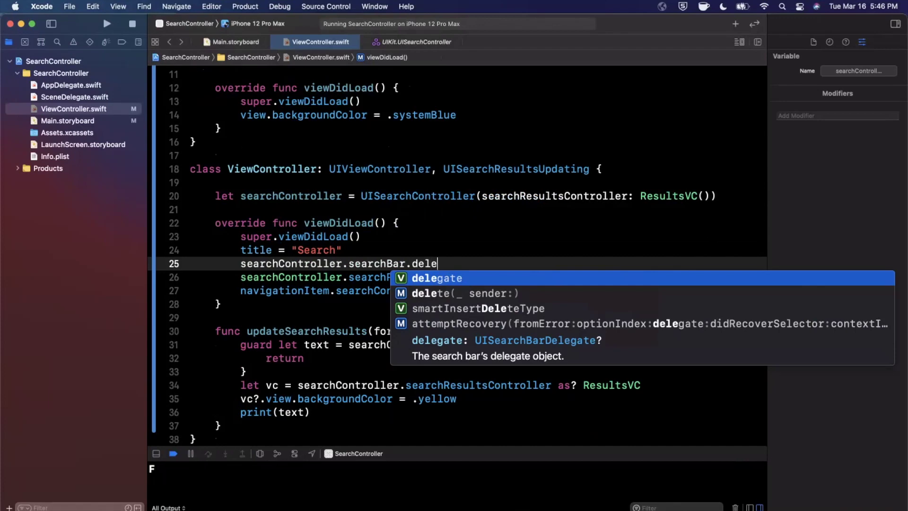
pyautogui.hotkey('ctrl', 'Up')
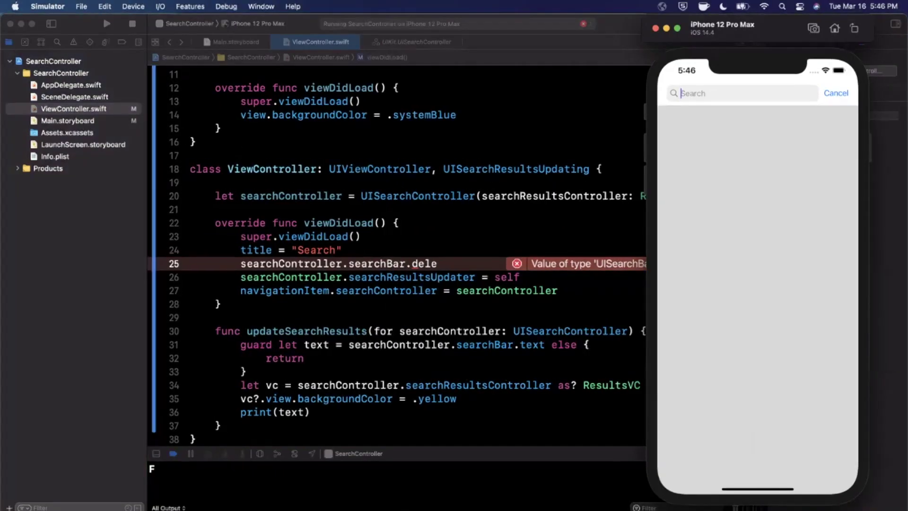
pyautogui.press('super+Tab')
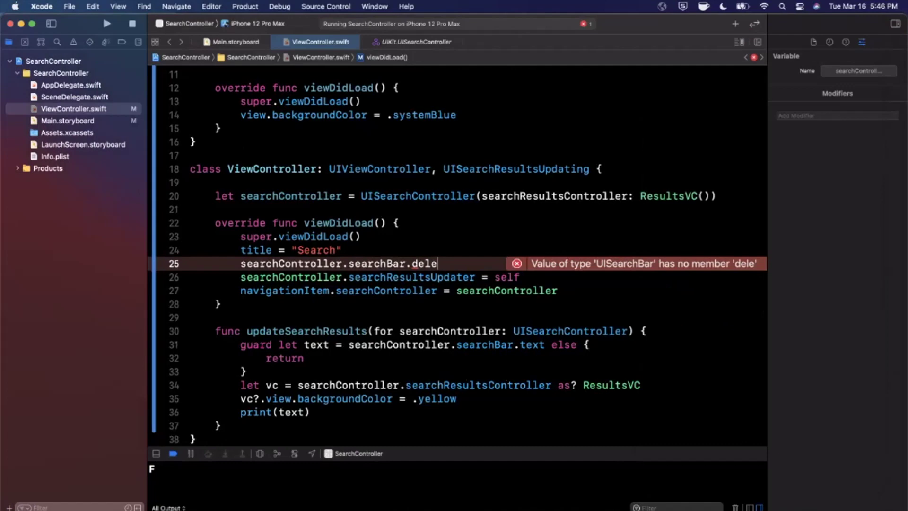
pyautogui.scroll(5, 454, 256)
pyautogui.scroll(-3, 454, 256)
pyautogui.scroll(-3, 454, 256)
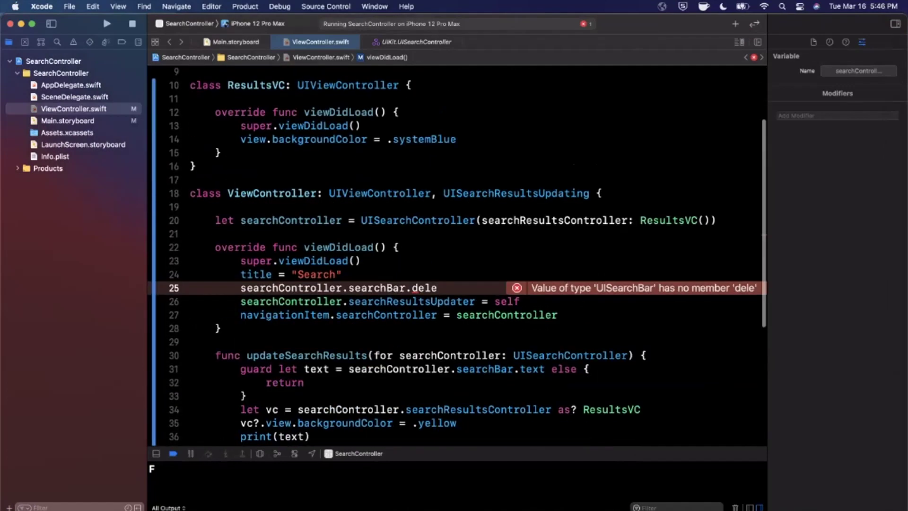
pyautogui.press('BackSpace')
pyautogui.press('BackSpace')
pyautogui.press('BackSpace')
pyautogui.write('ele')
pyautogui.press('Return')
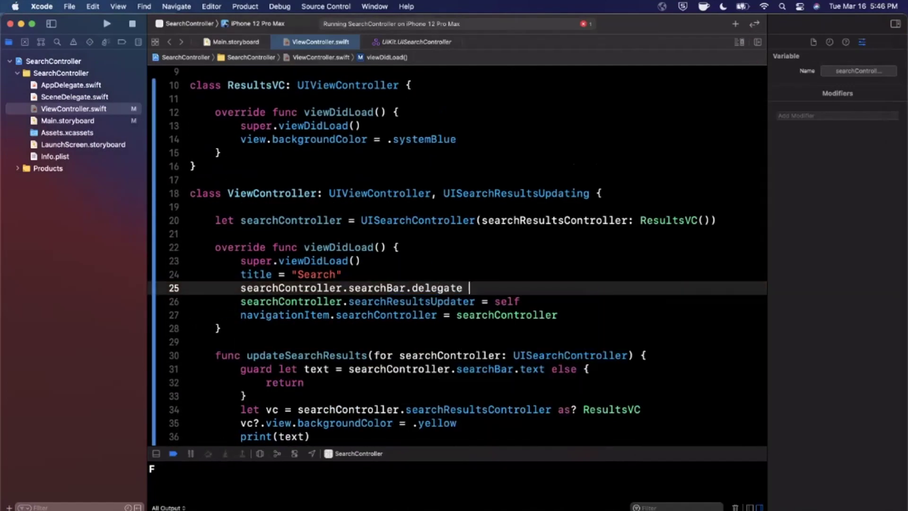
pyautogui.write('= sel')
pyautogui.press('Return')
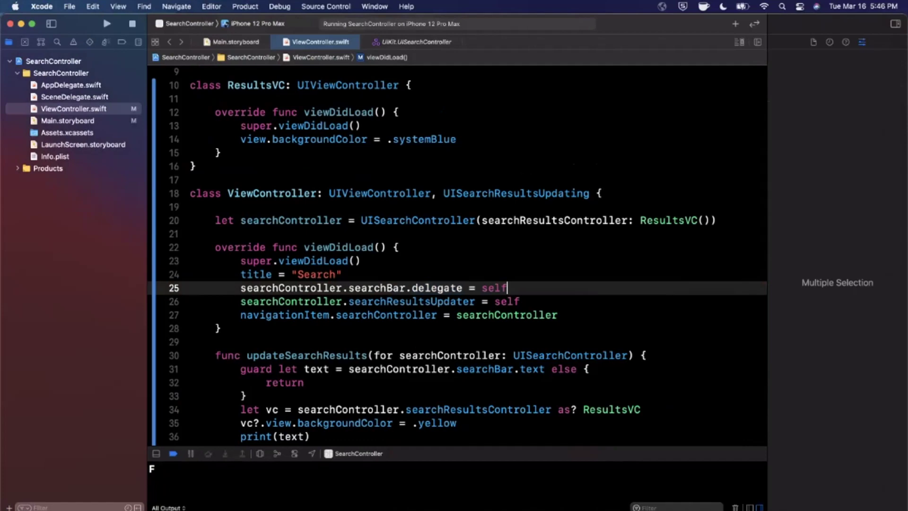
pyautogui.scroll(-5, 454, 255)
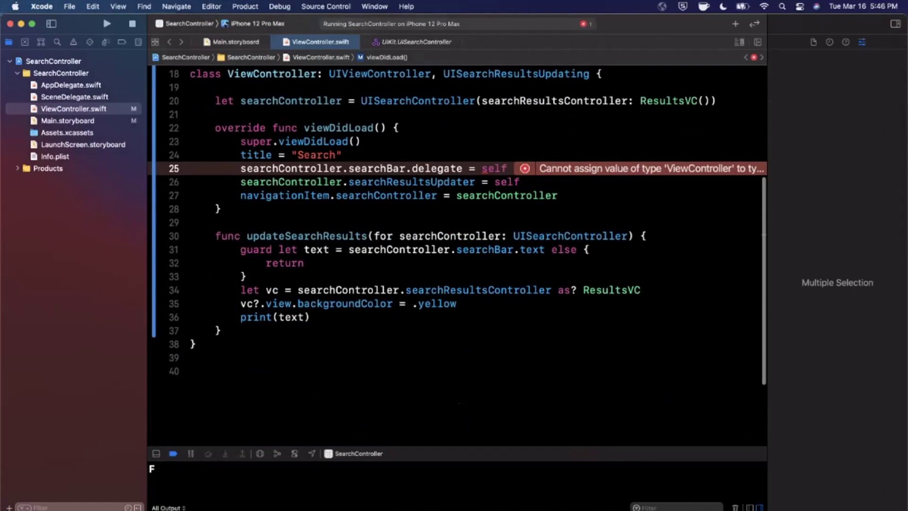
pyautogui.press('super+shift+y')
pyautogui.scroll(2, 454, 256)
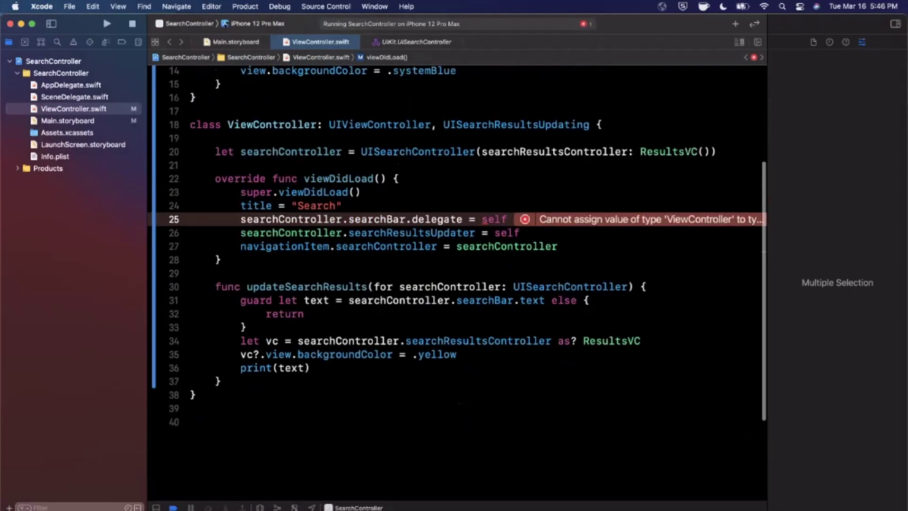
pyautogui.scroll(1, 457, 283)
pyautogui.scroll(2, 458, 284)
pyautogui.scroll(3, 457, 284)
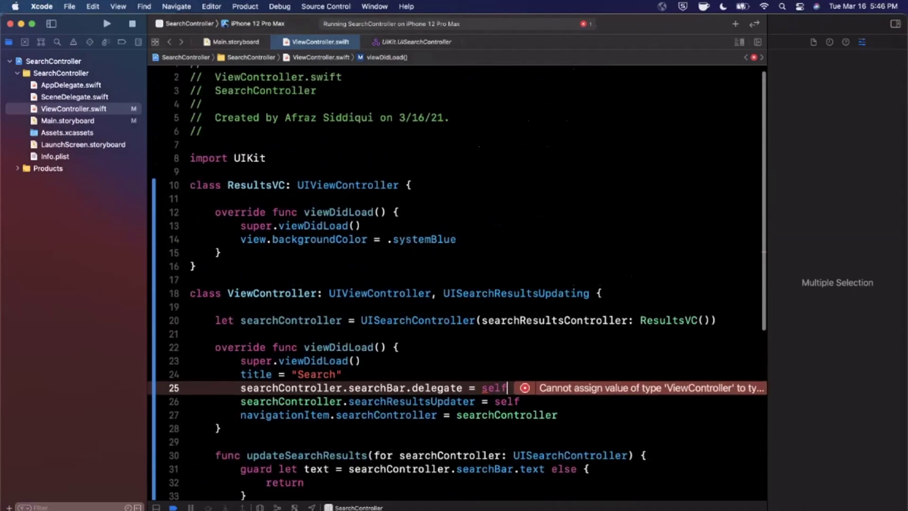
pyautogui.scroll(-3, 458, 284)
pyautogui.hotkey('ctrl', 'Up')
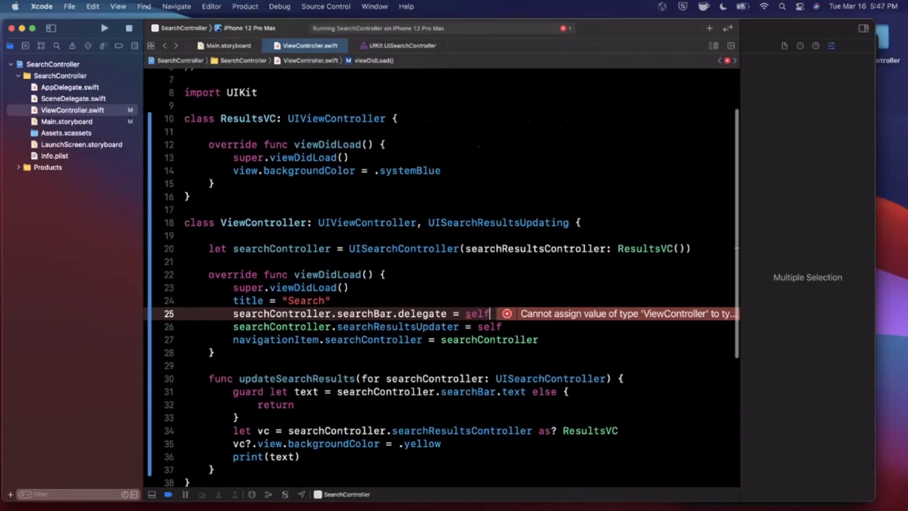
# Bring the Simulator window forward and cancel the active search.
pyautogui.click(808, 320)
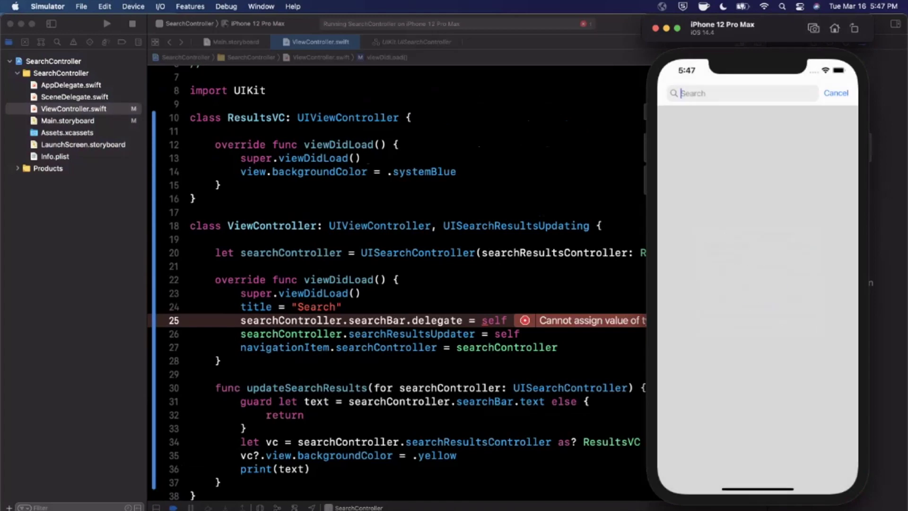
pyautogui.click(836, 92)
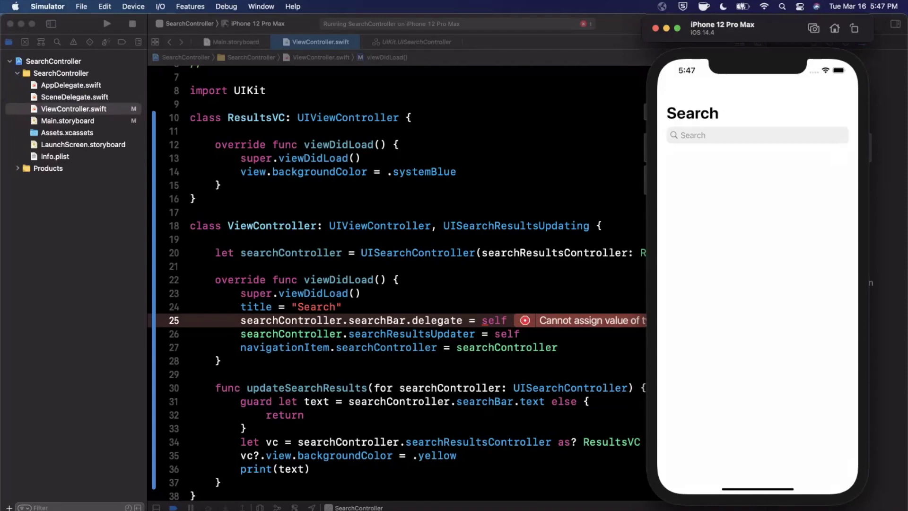
pyautogui.scroll(-3, 397, 284)
pyautogui.scroll(5, 398, 284)
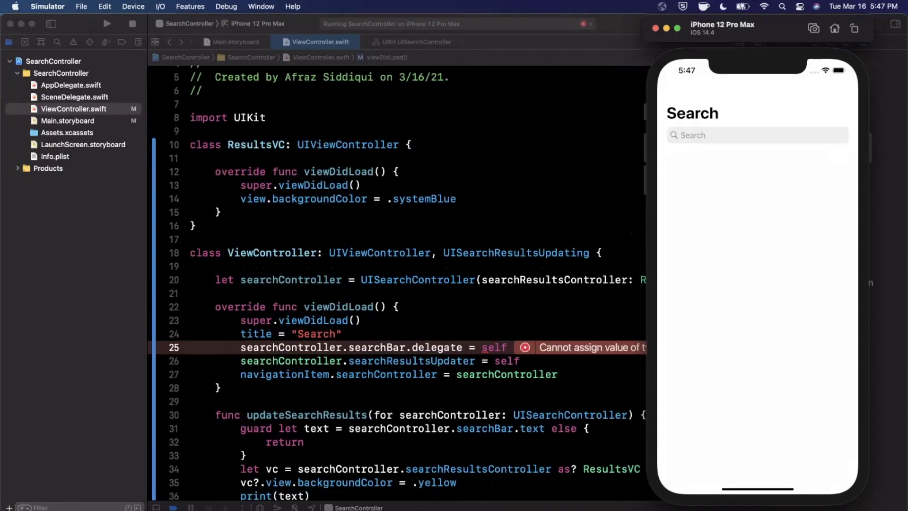
pyautogui.scroll(-1, 398, 285)
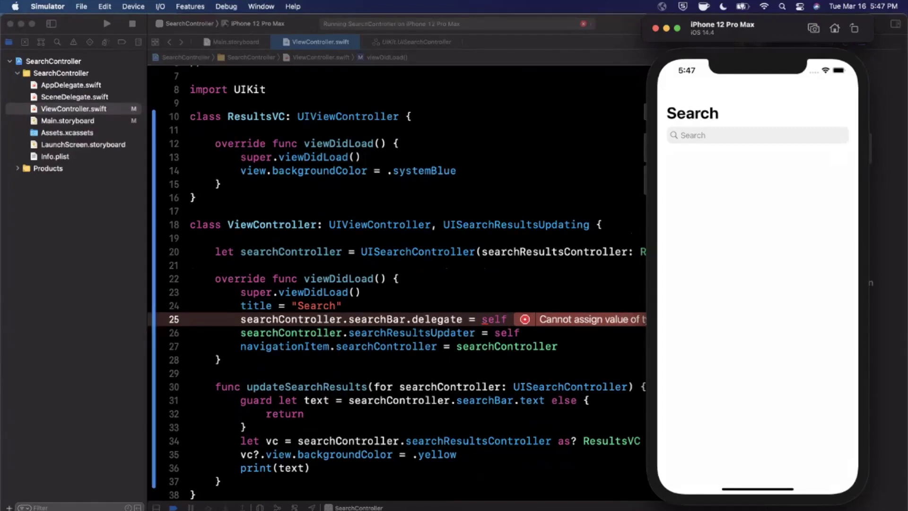